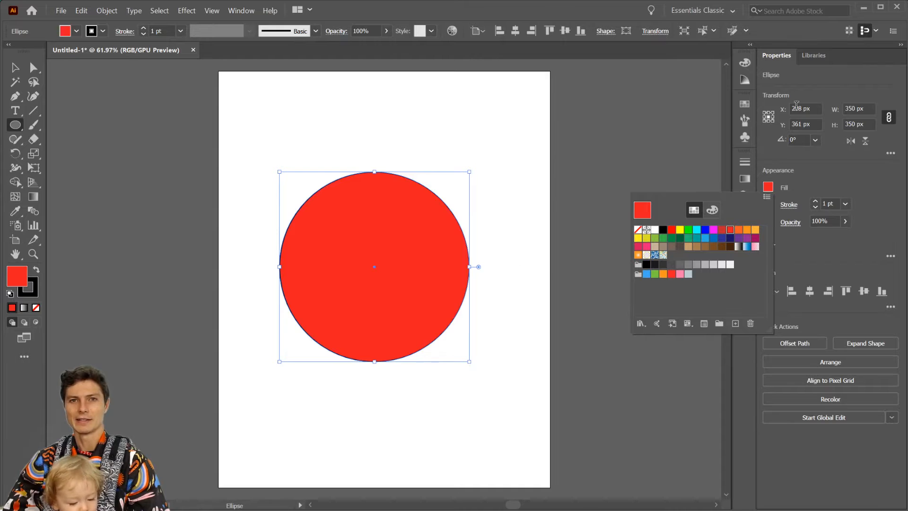
- Deselect the circle and draw a red rectangle about 212 by 312 px across the artboard's upper right edge
key("Escape")
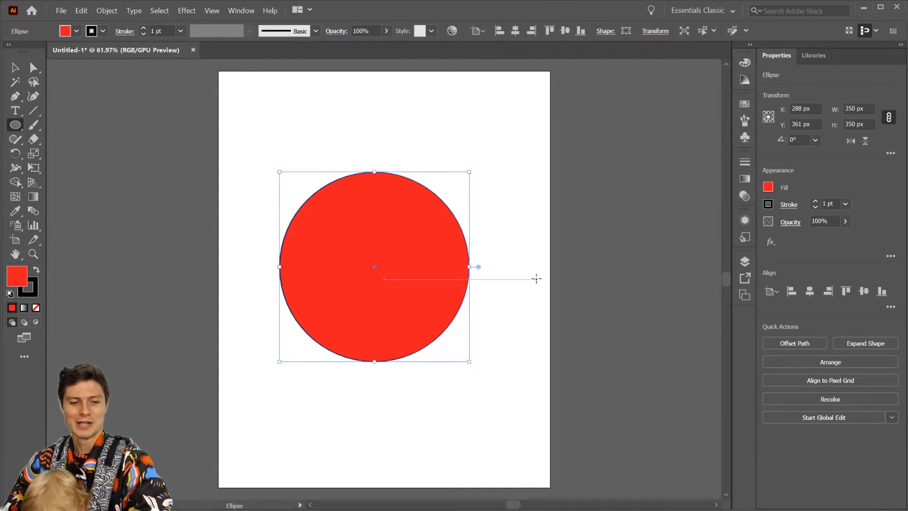
key("v")
left_click(488, 287)
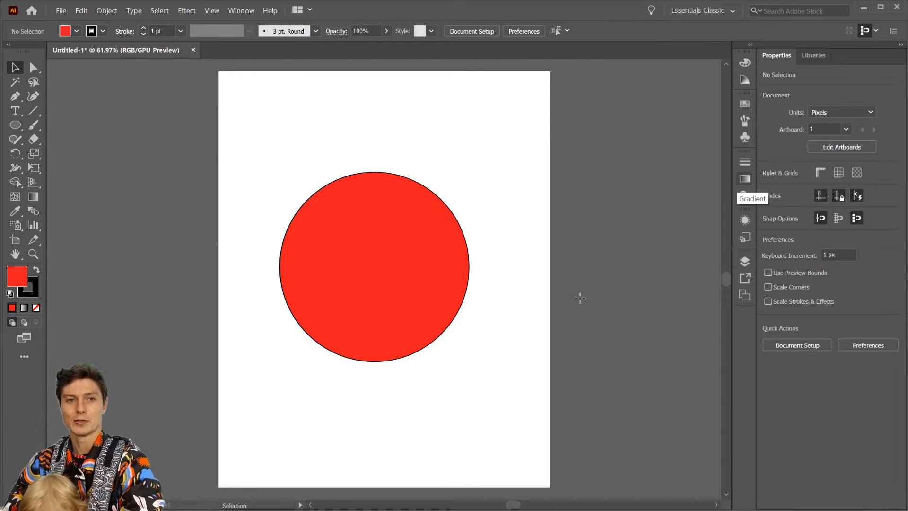
key("m")
left_click_drag(475, 98, 591, 267)
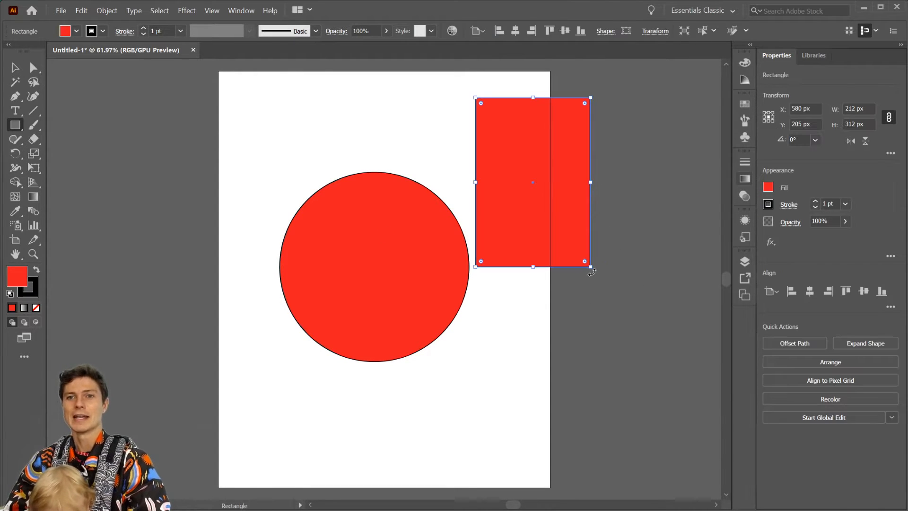
- Select both the red rectangle and the circle, and delete them from the document
key("v")
left_click_drag(609, 163, 358, 336)
key("Delete")
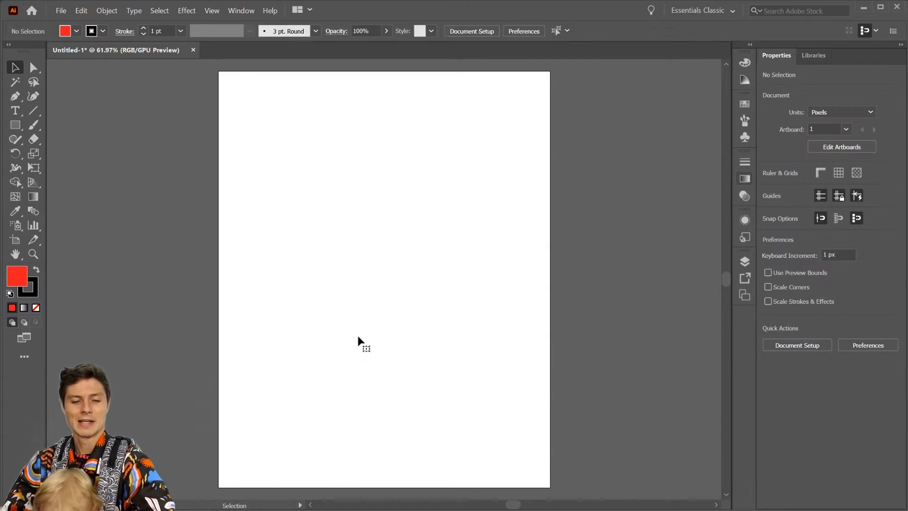
- Activate the Ellipse tool and set the fill to black and the stroke to none
key("k")
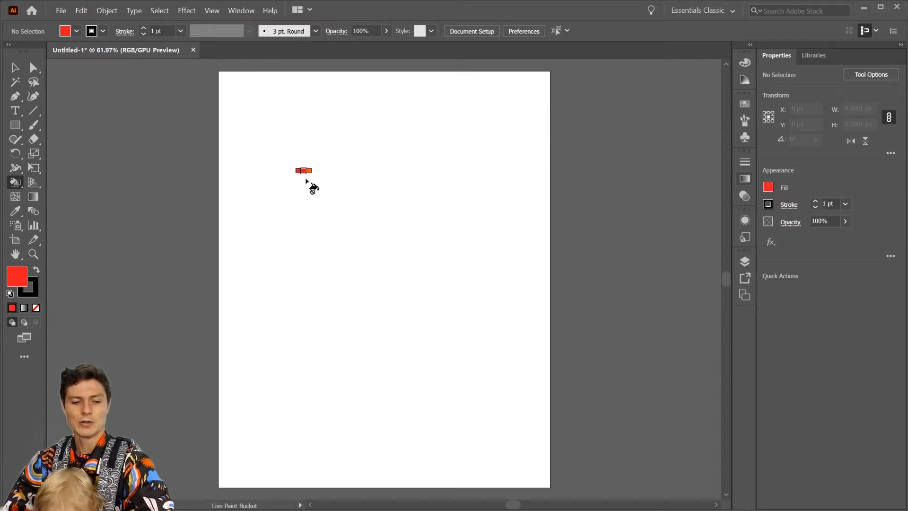
key("l")
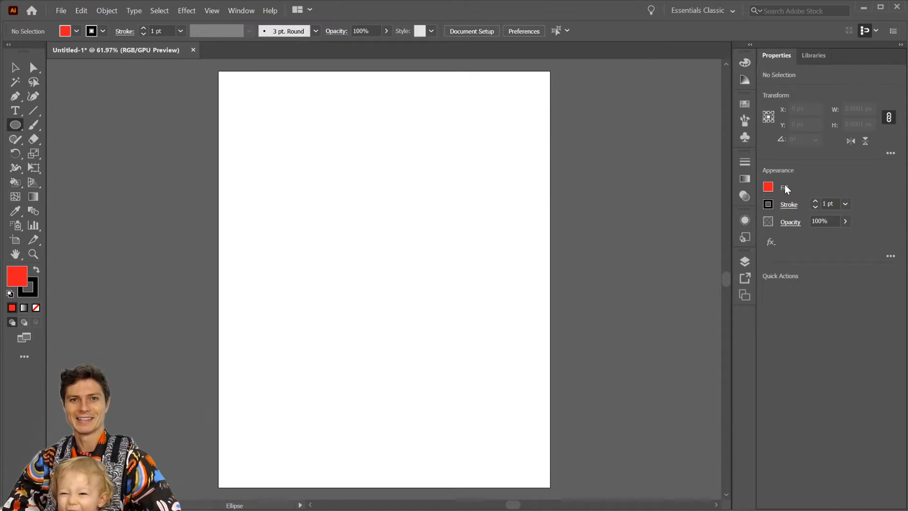
left_click(767, 188)
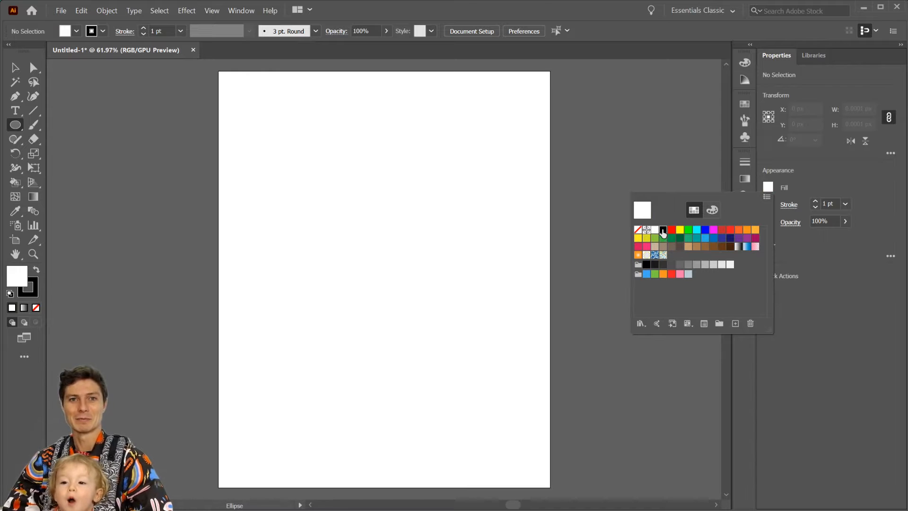
left_click(663, 230)
left_click(768, 204)
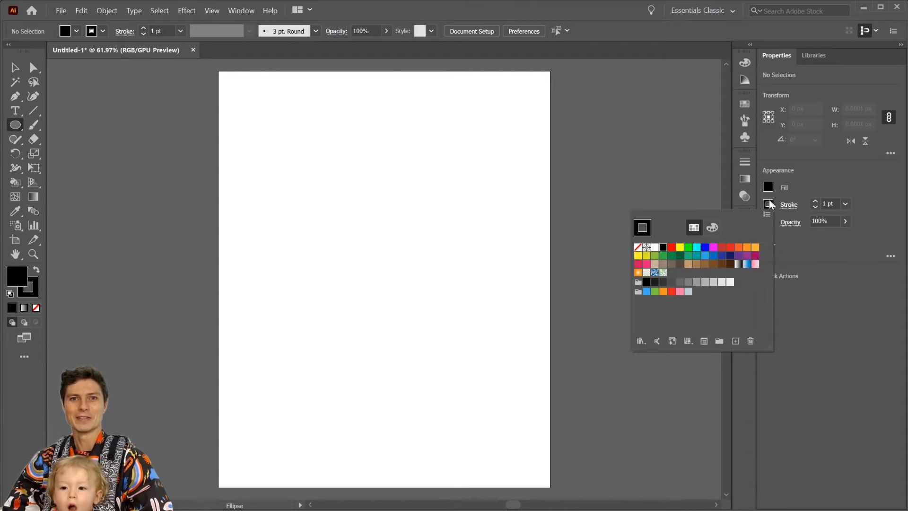
left_click(638, 255)
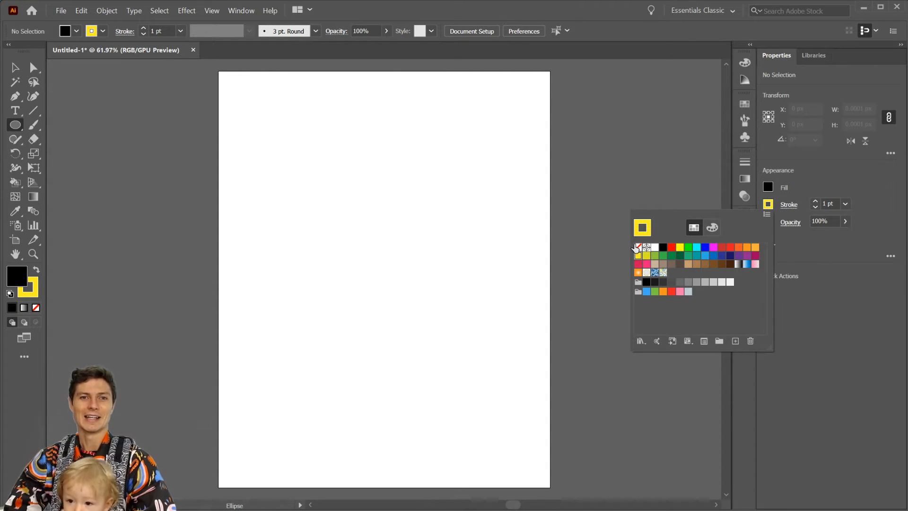
left_click(638, 247)
- Draw a black circle about 331 px in diameter in the middle of the artboard, and delete it
left_click_drag(304, 179, 480, 358)
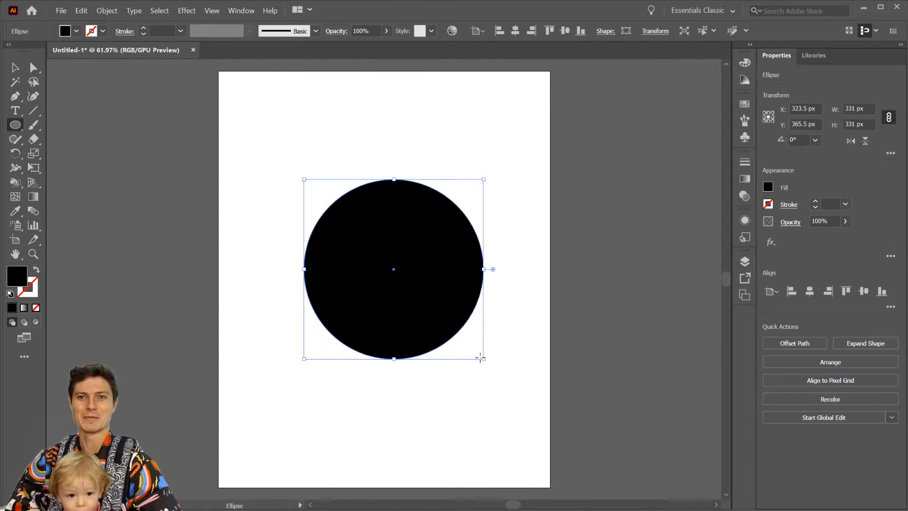
key("v")
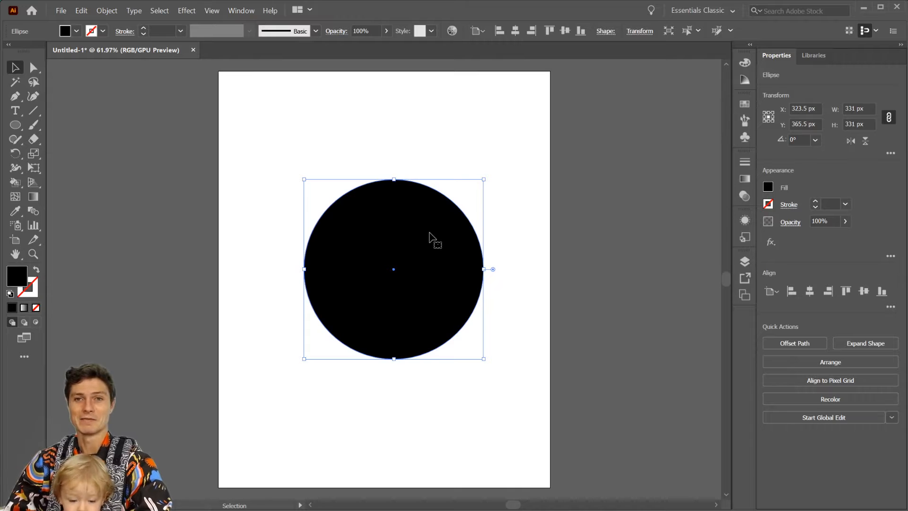
key("Delete")
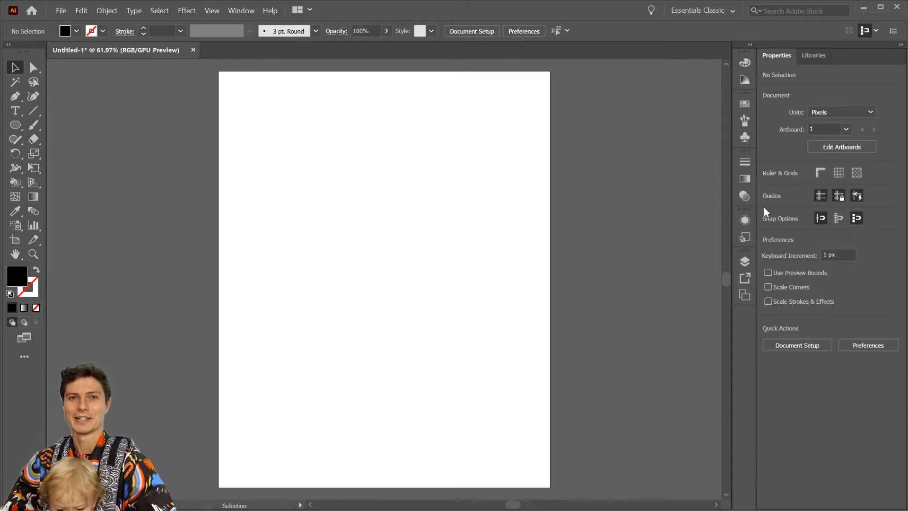
- Draw a tall black ellipse about 244 px wide and 459 px high in the middle of the artboard
key("l")
left_click_drag(314, 162, 447, 412)
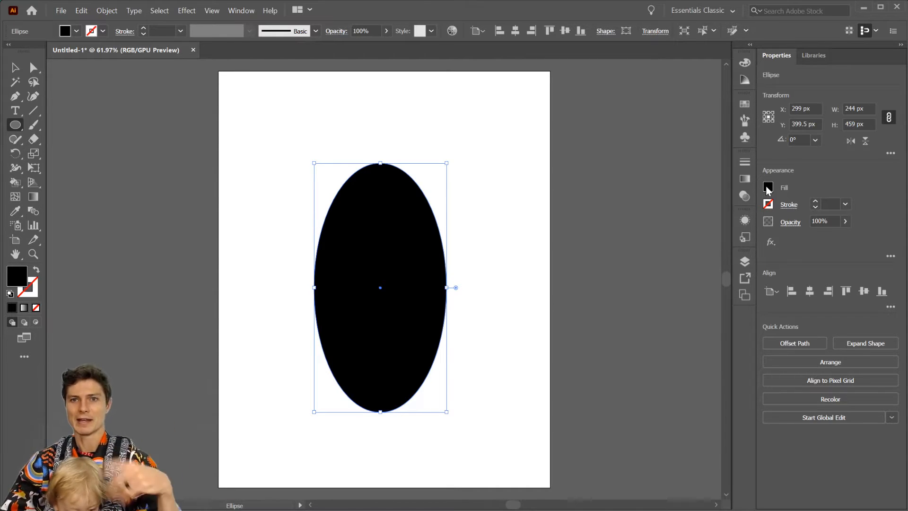
- Mix a new RGB fill for the ellipse, raising red, green and blue each to 255
left_click(768, 188)
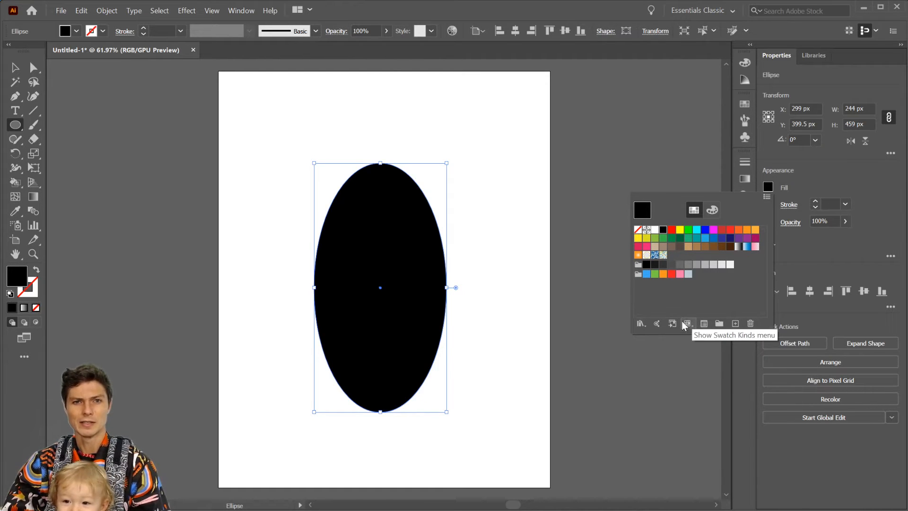
left_click(641, 324)
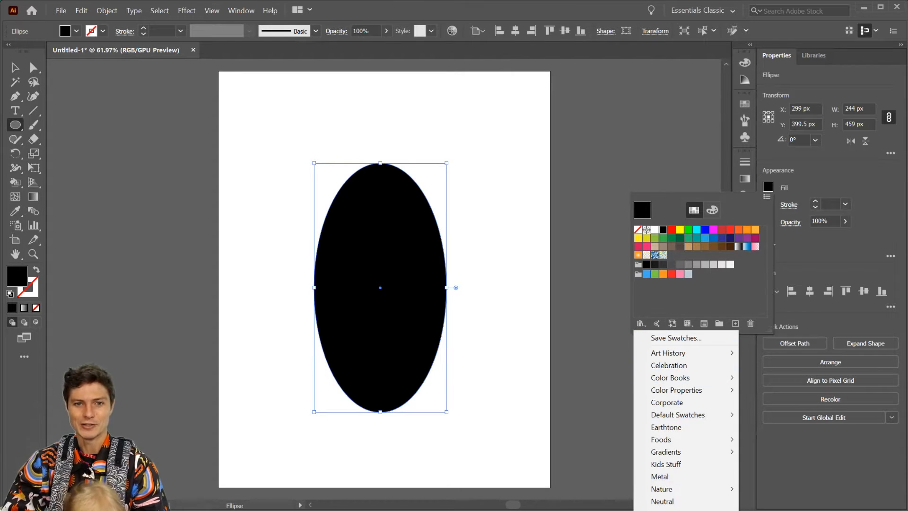
left_click(715, 294)
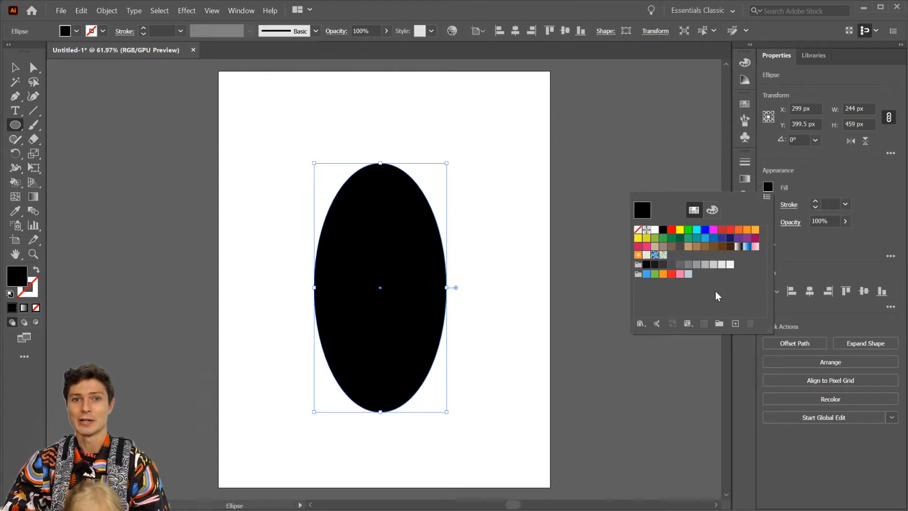
left_click(712, 210)
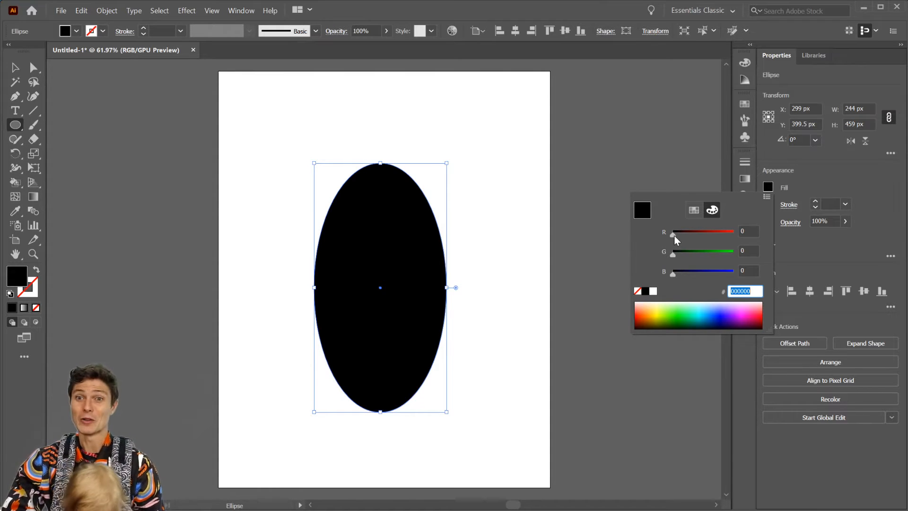
left_click_drag(674, 235, 762, 230)
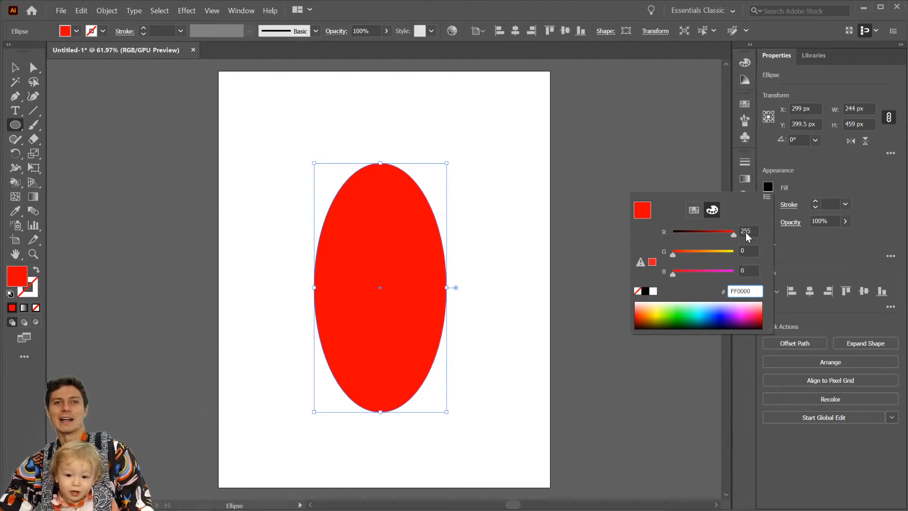
left_click_drag(673, 254, 765, 254)
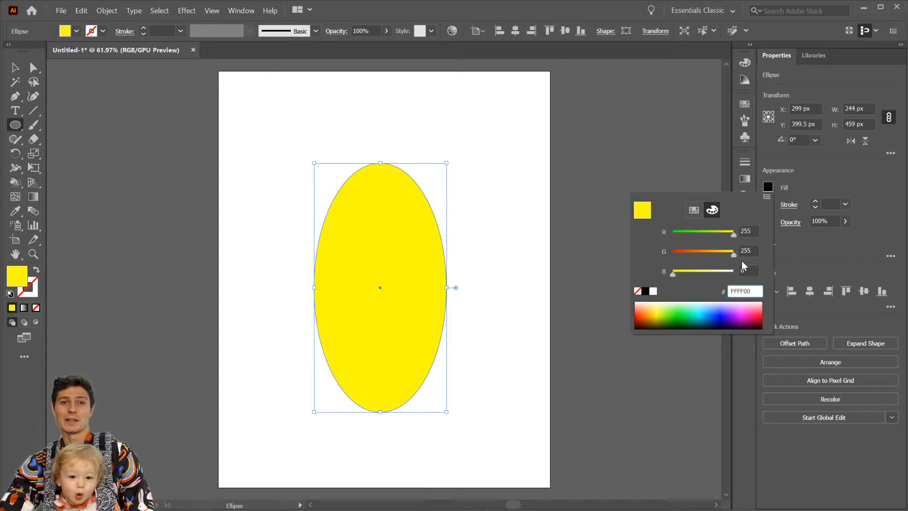
left_click_drag(679, 275, 745, 275)
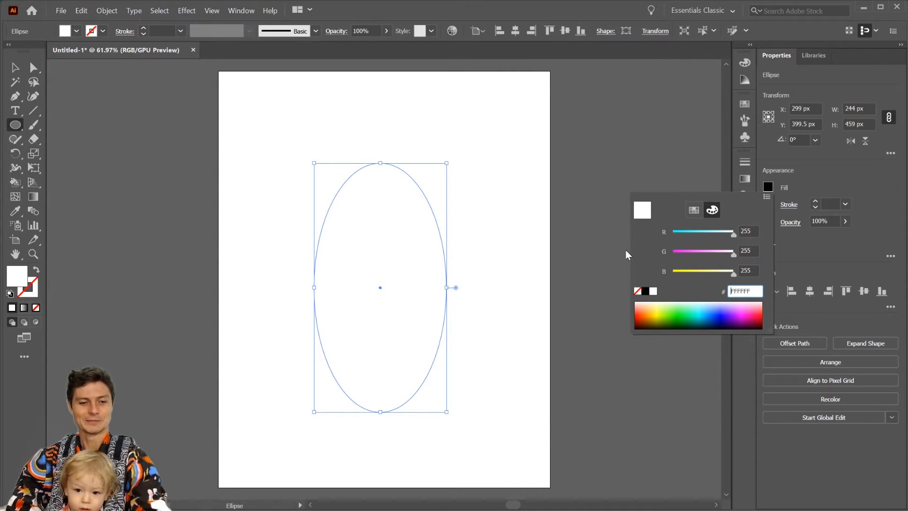
left_click(599, 188)
left_click(768, 187)
left_click(635, 142)
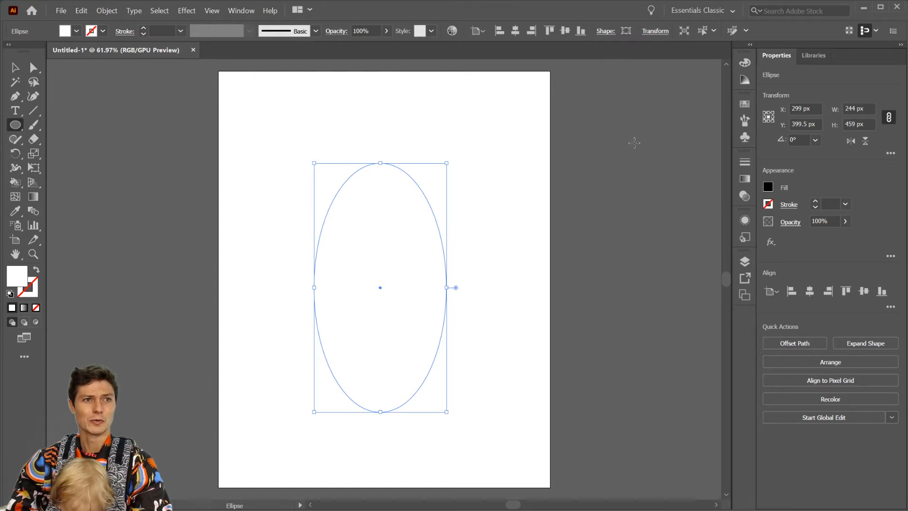
- Activate the Gradient tool and step back and forth through the undo history to restore the yellow-filled ellipse
left_click(33, 197)
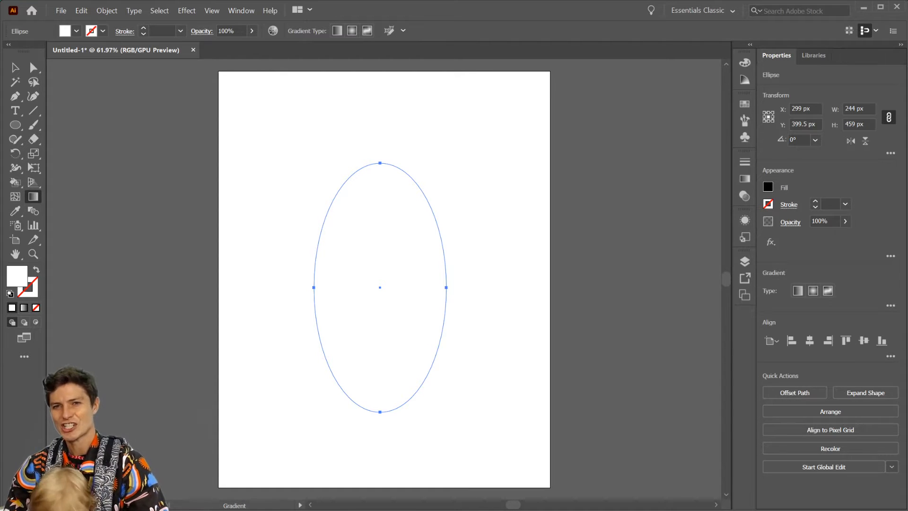
key("ctrl+z")
key("ctrl+z")
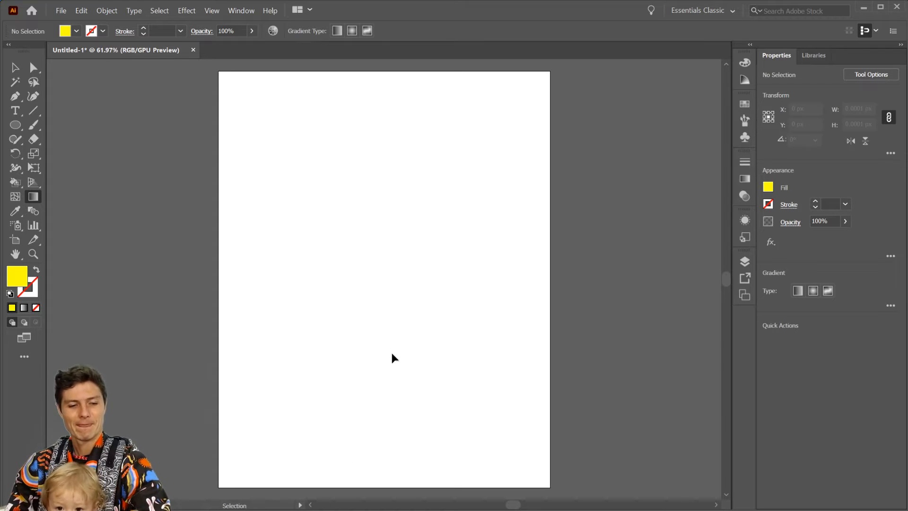
key("ctrl+shift+z")
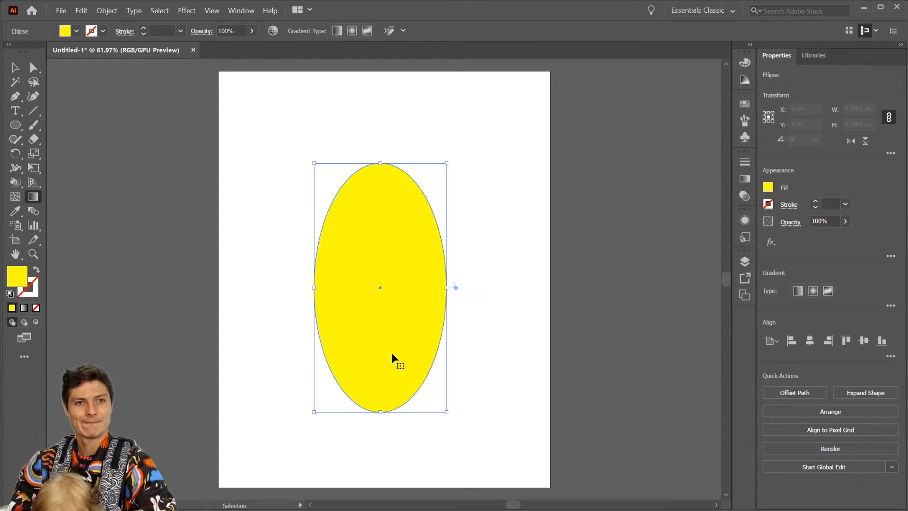
key("ctrl+shift+z")
key("ctrl+z")
key("ctrl+z")
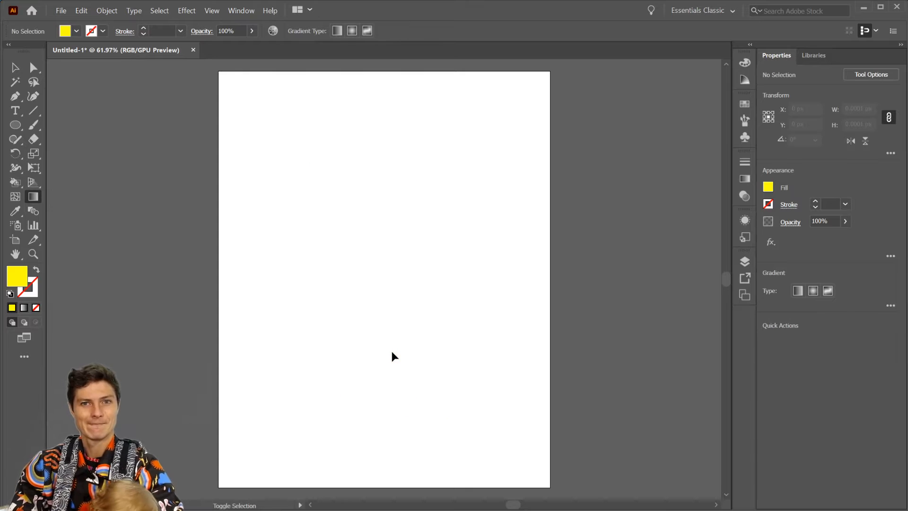
key("ctrl+shift+z")
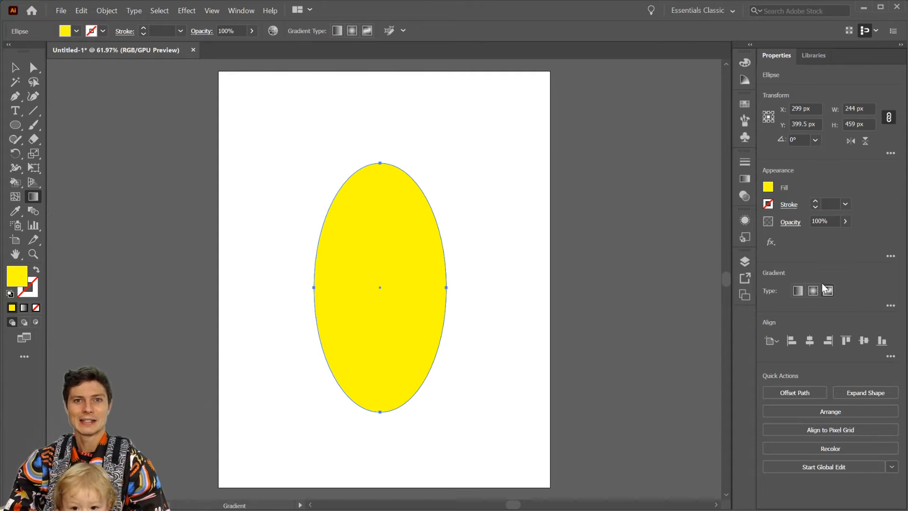
- Set the ellipse's fill to none and its stroke colour to black
left_click(768, 187)
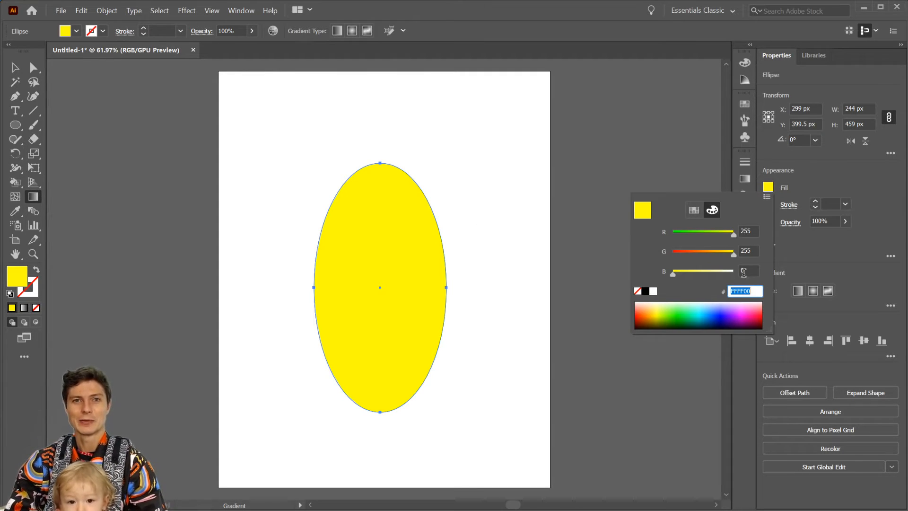
left_click(645, 291)
left_click(638, 291)
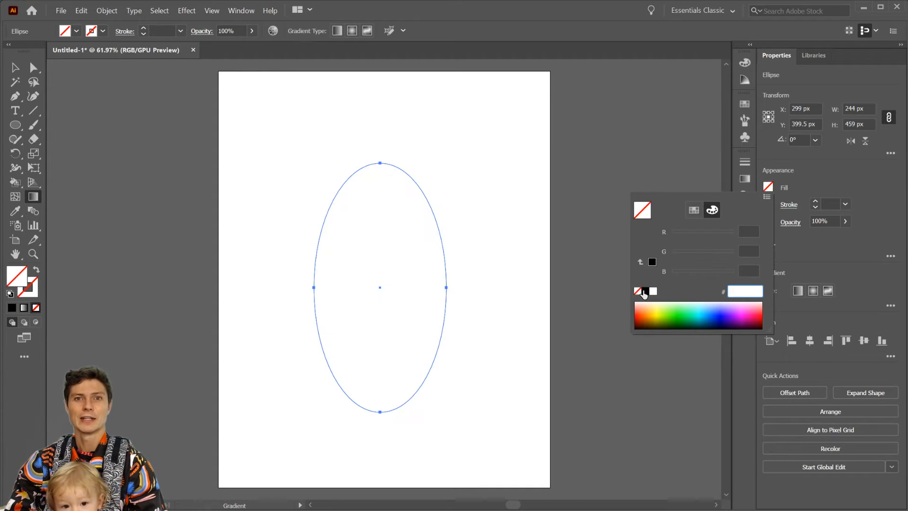
left_click(767, 207)
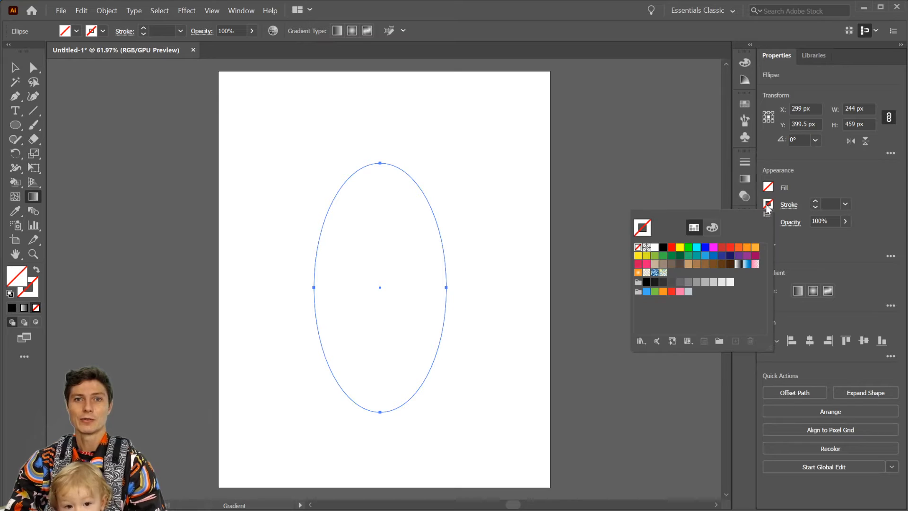
left_click(663, 248)
left_click(821, 179)
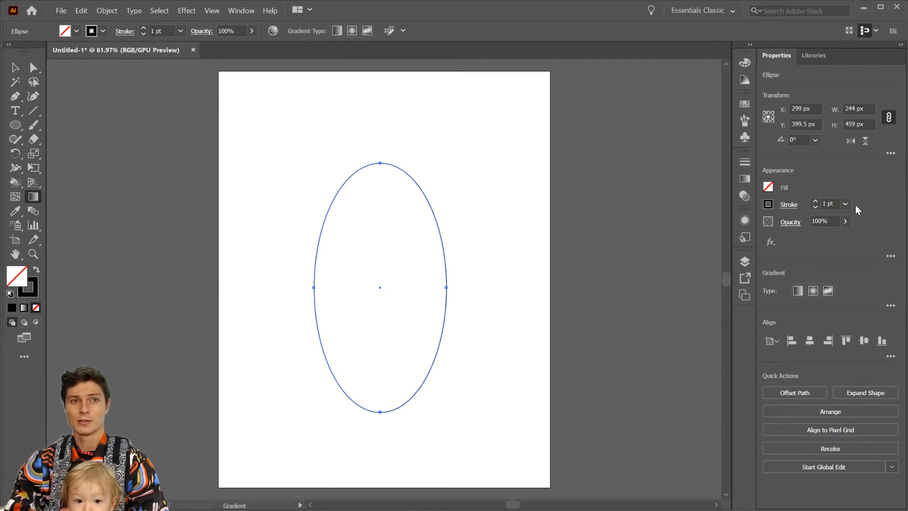
- Set the ellipse's stroke weight to 1 inch (1") and undo the change
left_click(818, 203)
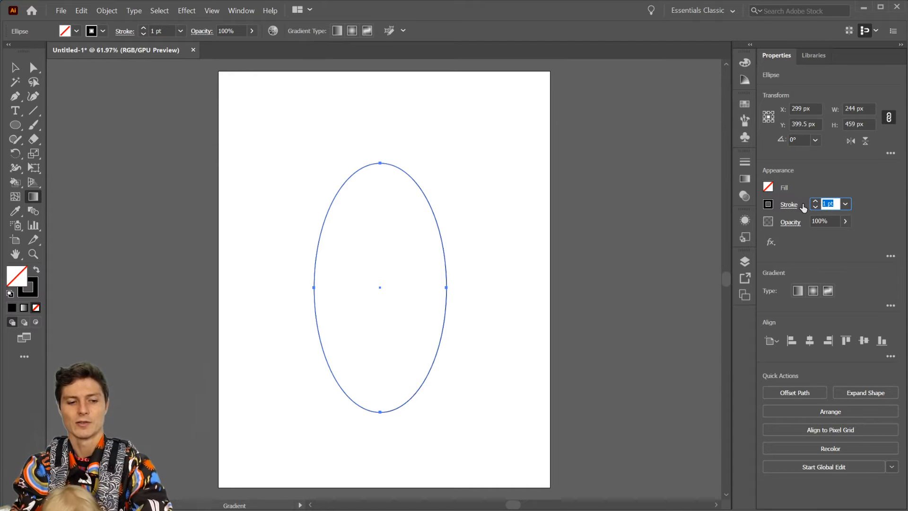
type("1")
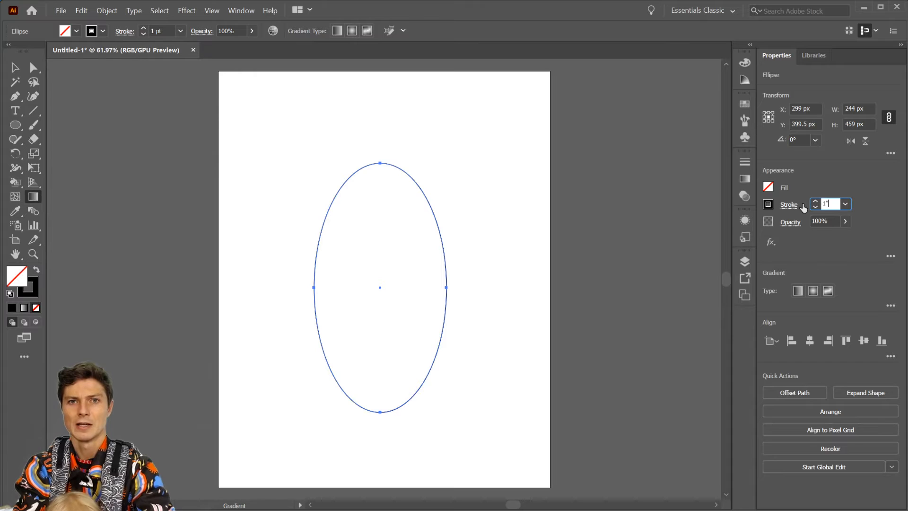
type("\"")
key("Return")
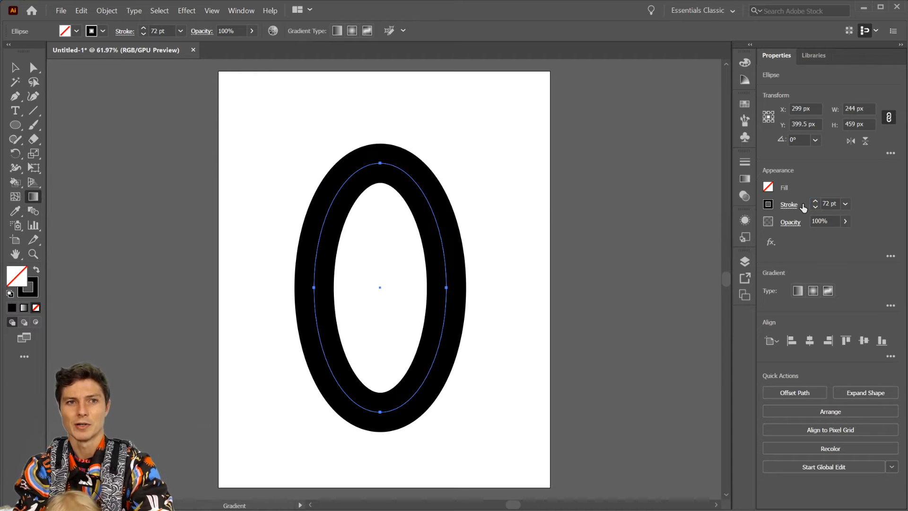
key("ctrl+z")
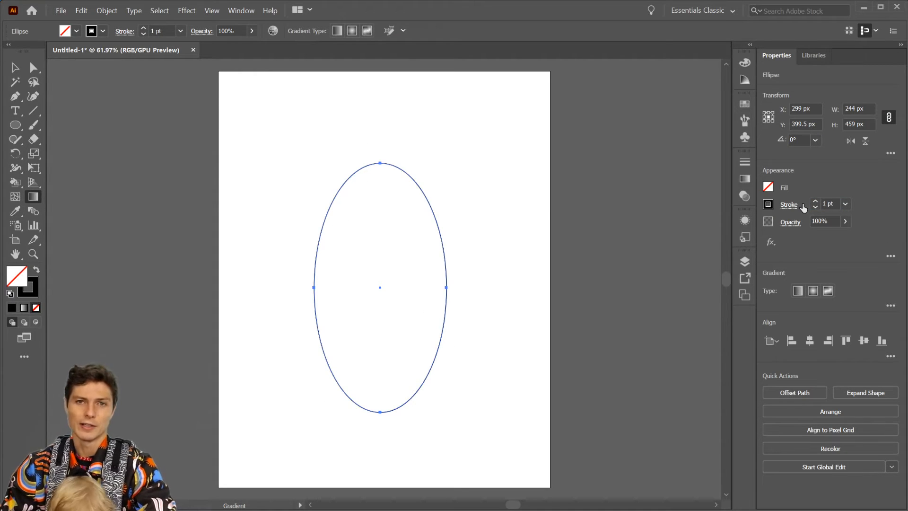
- Set the ellipse's stroke weight to 12 pt
left_click(840, 203)
type("1")
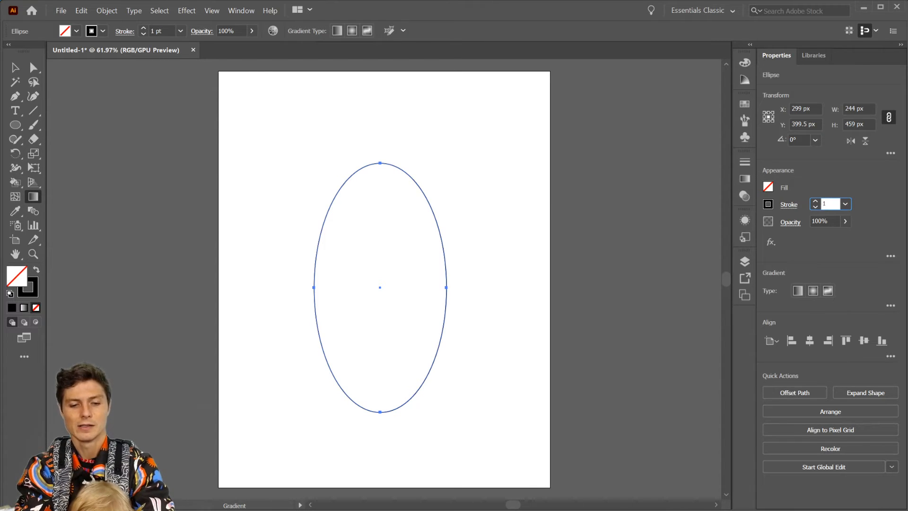
key("Return")
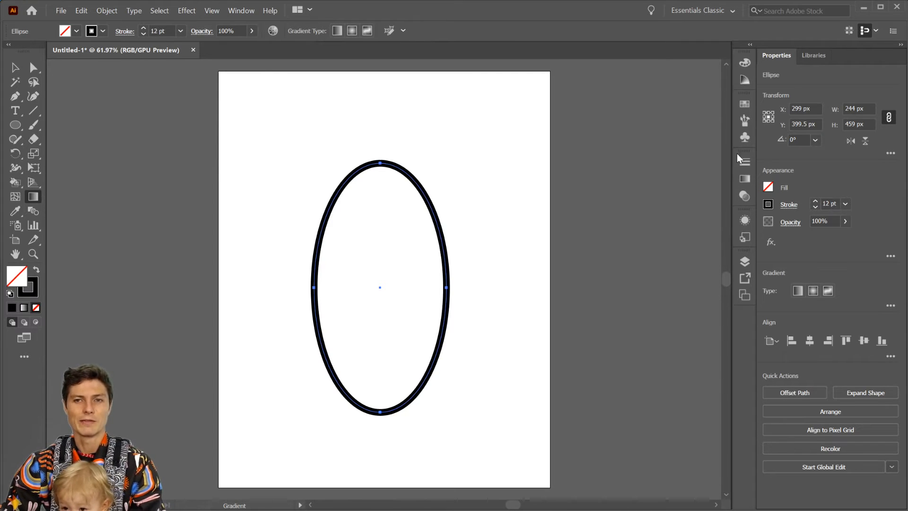
- Change the stroke measurement units to pixels in the program's Units preferences
left_click(69, 11)
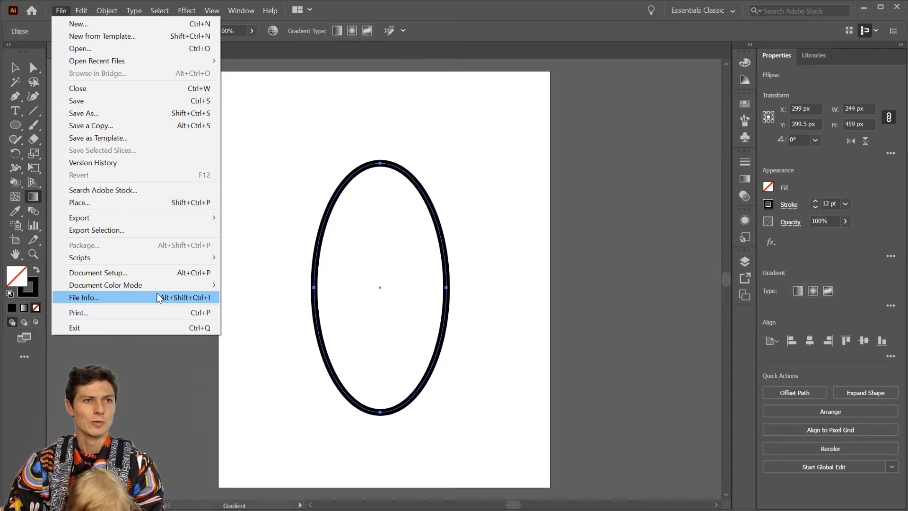
left_click(13, 9)
left_click(41, 9)
left_click(65, 11)
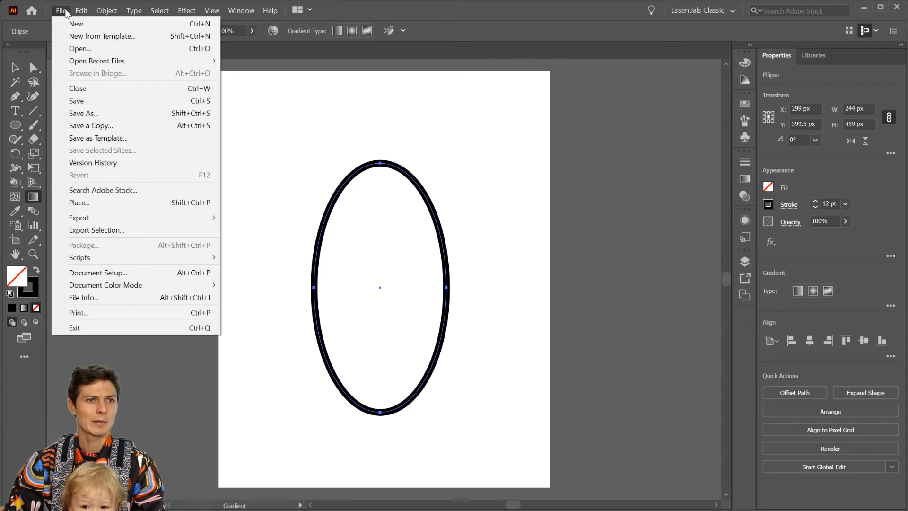
mouse_move(81, 12)
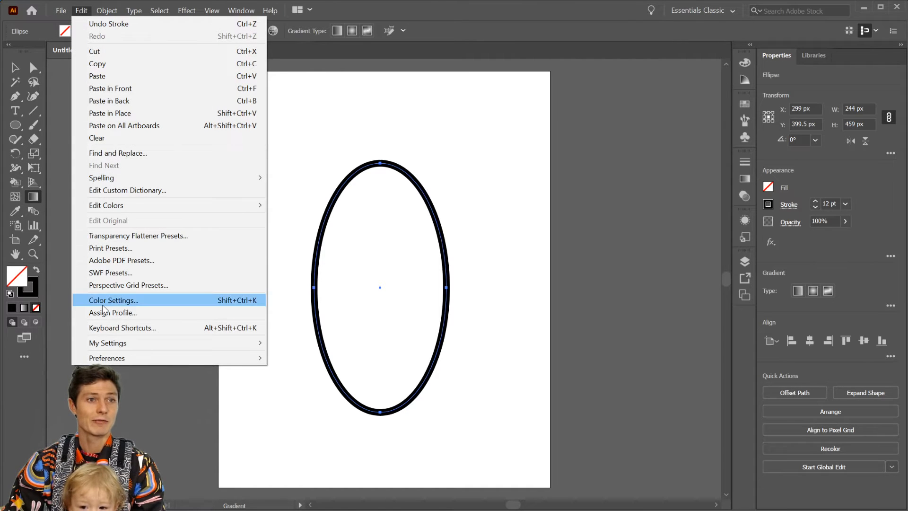
mouse_move(101, 358)
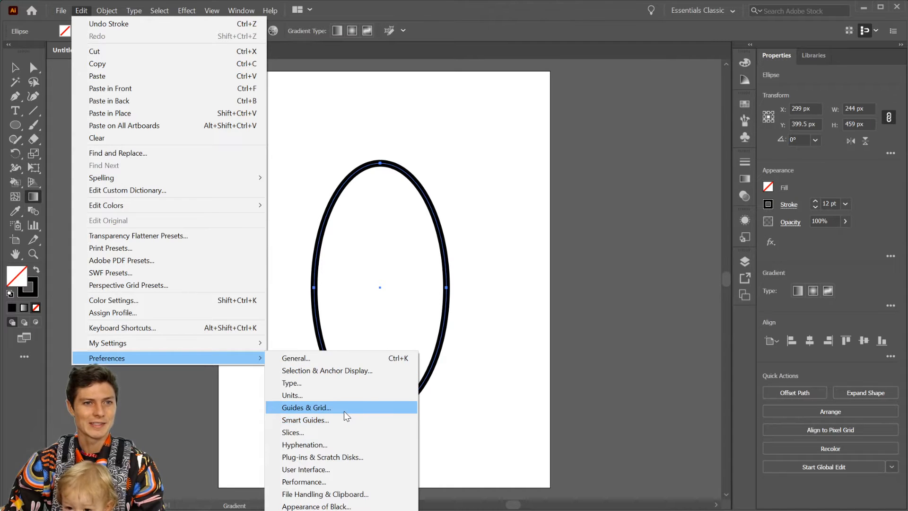
left_click(345, 396)
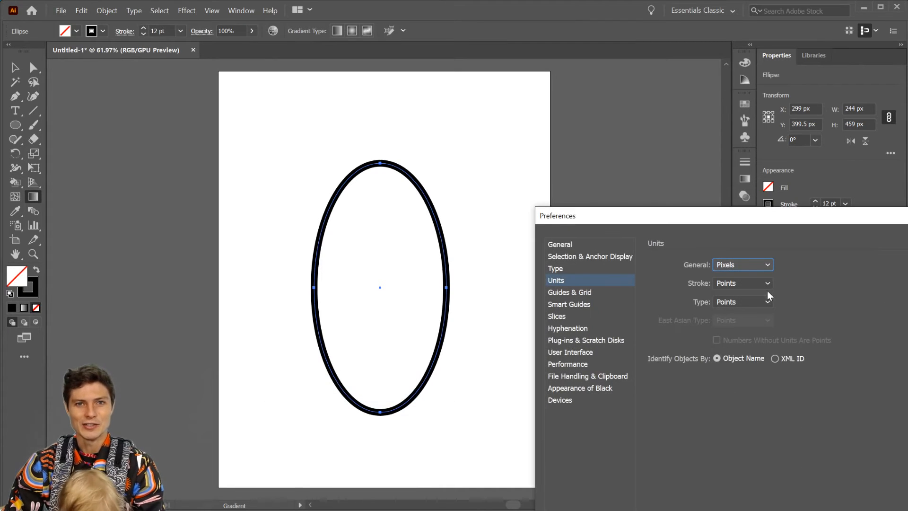
left_click(733, 283)
left_click_drag(740, 218, 542, 77)
left_click(534, 142)
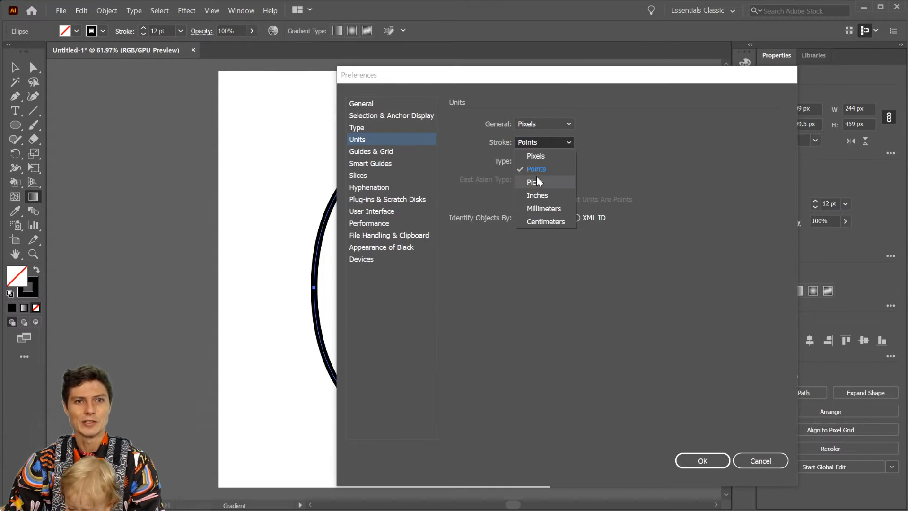
left_click(544, 155)
left_click(703, 461)
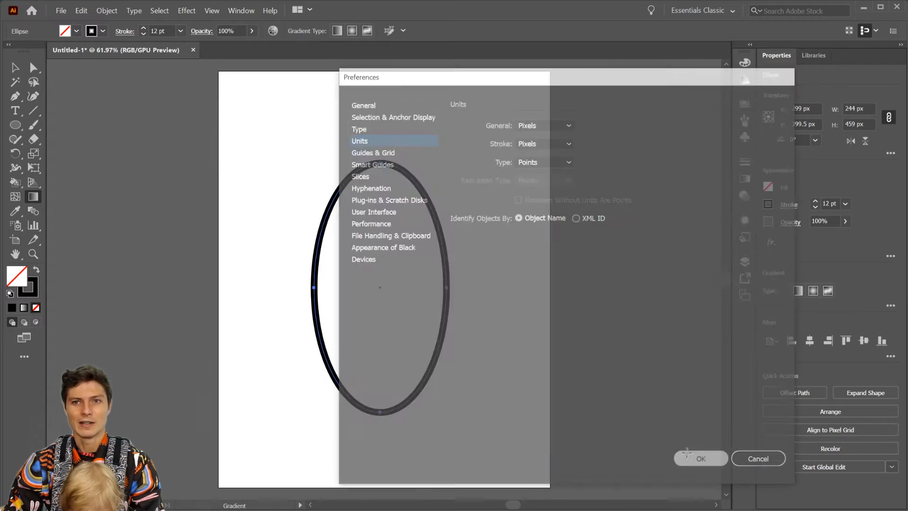
- Raise the ellipse's stroke weight step by step to 26 px
left_click(815, 202)
left_click(815, 202)
left_click(815, 201)
left_click(815, 201)
left_click(815, 201)
left_click(815, 201)
left_click(815, 202)
left_click(814, 201)
left_click(815, 201)
left_click(815, 201)
left_click(815, 201)
left_click(815, 201)
left_click(814, 201)
left_click(814, 201)
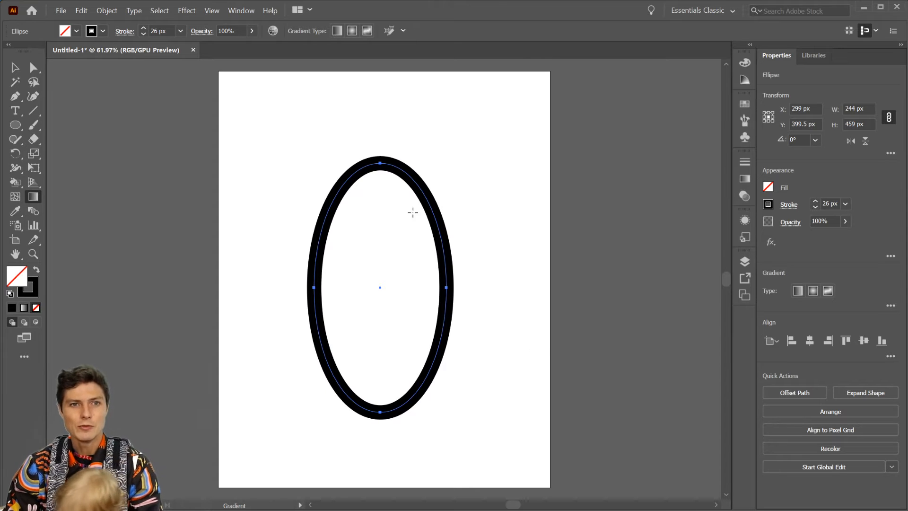
- Examine the ellipse's thick stroke up close and look over its stroke colour swatches and colour mixer
key("ctrl+plus")
key("ctrl+plus")
key("ctrl+plus")
key("ctrl+plus")
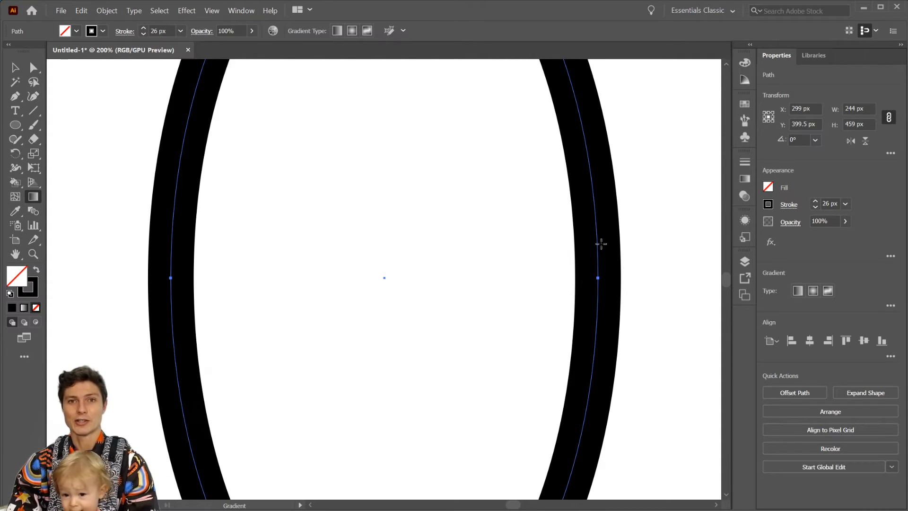
left_click(767, 204)
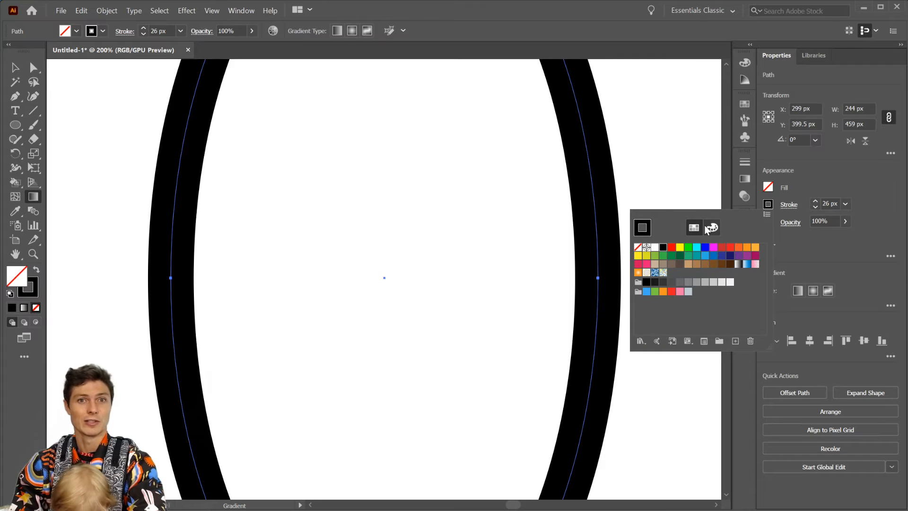
left_click(707, 228)
left_click(694, 228)
left_click(774, 206)
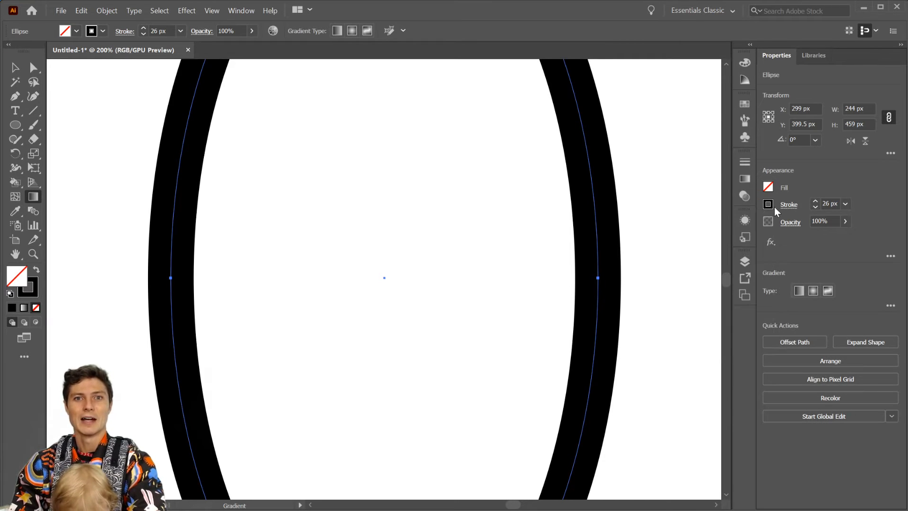
- Try aligning the ellipse's stroke to the inside and the outside, and return it to centre alignment
left_click(788, 206)
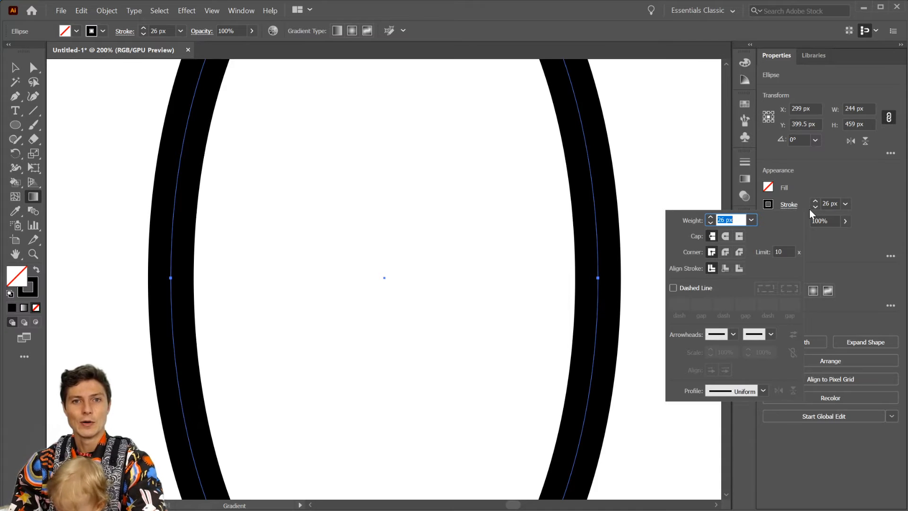
left_click(729, 267)
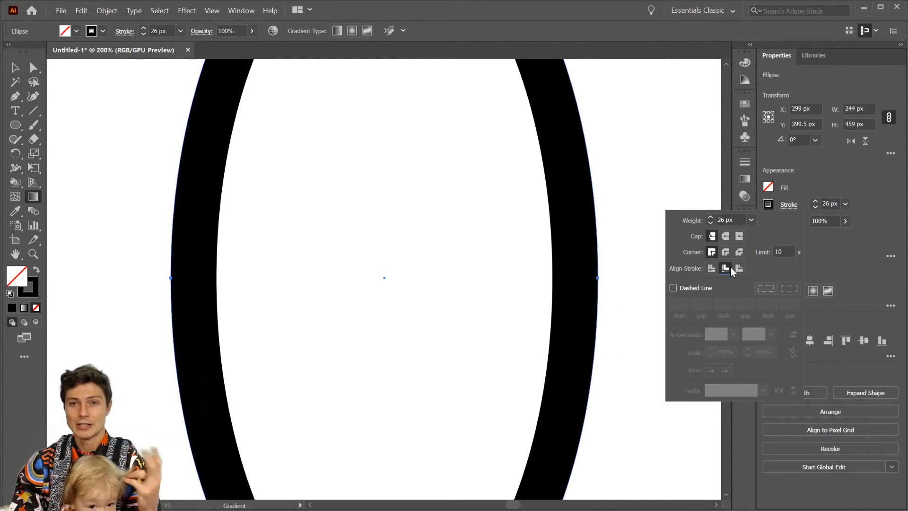
left_click(739, 268)
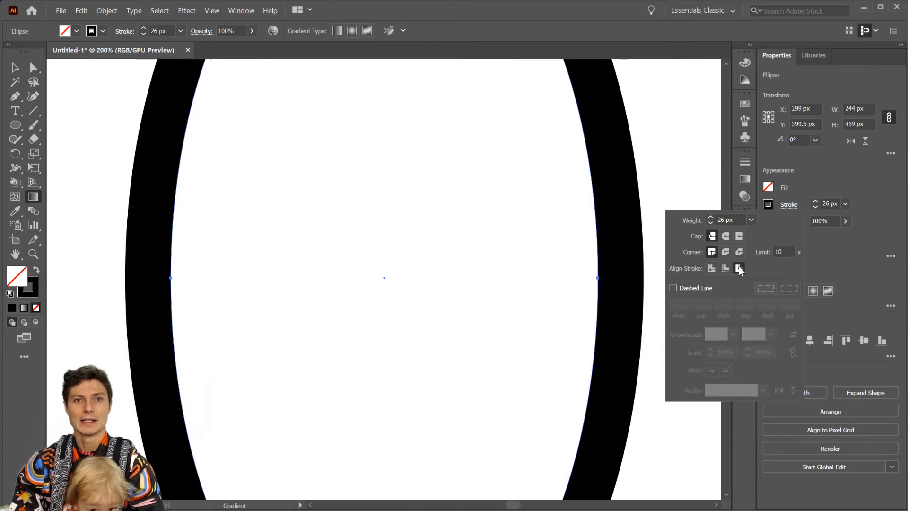
left_click(712, 269)
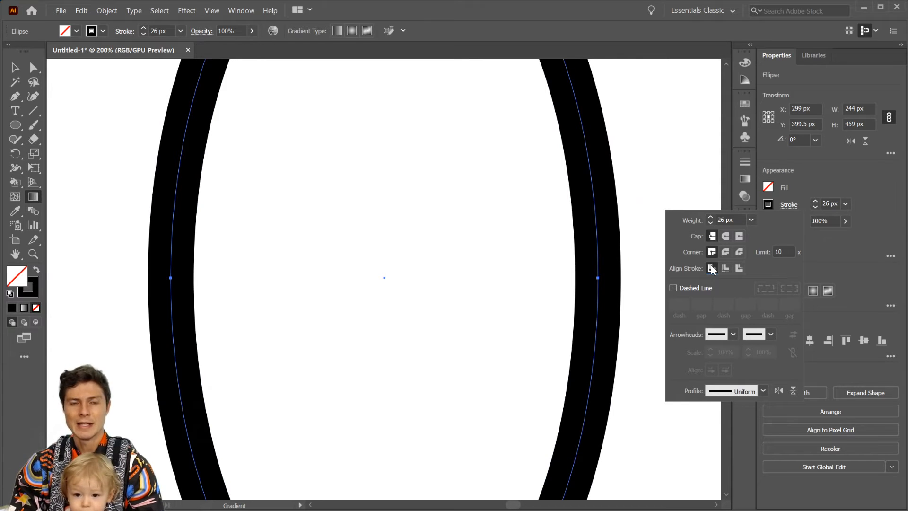
key("Escape")
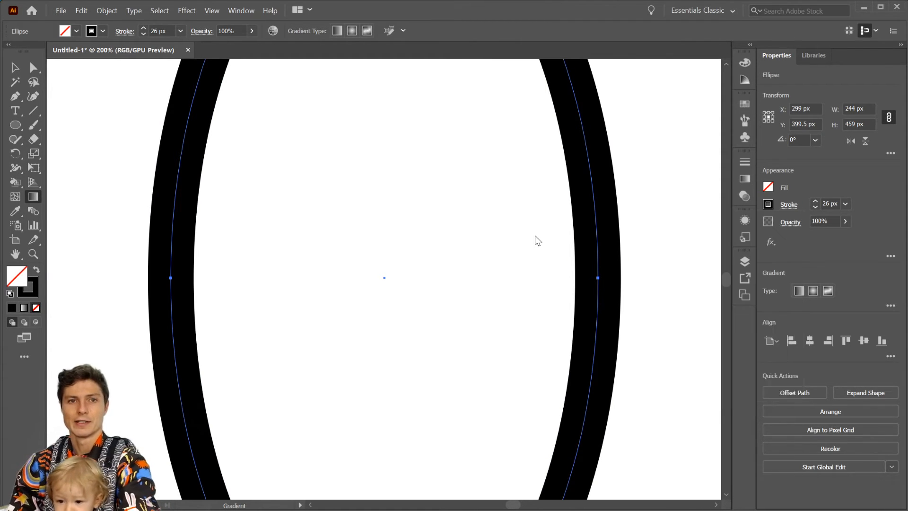
- Delete the ellipse and draw a rectangle about 212 px wide and 160 px high in its place
key("Delete")
key("l")
key("m")
left_click_drag(274, 144, 646, 424)
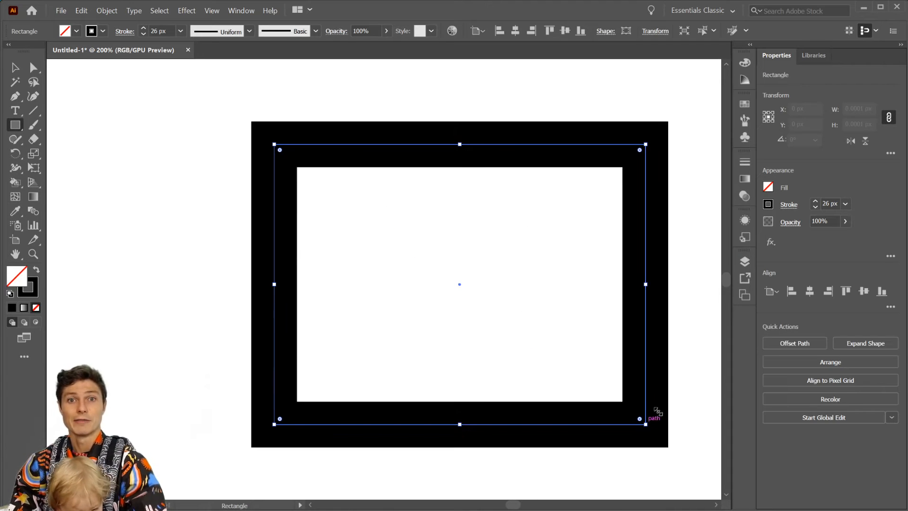
- Try the round and bevel joins on the rectangle's stroke corners, and return them to the miter join
left_click(786, 206)
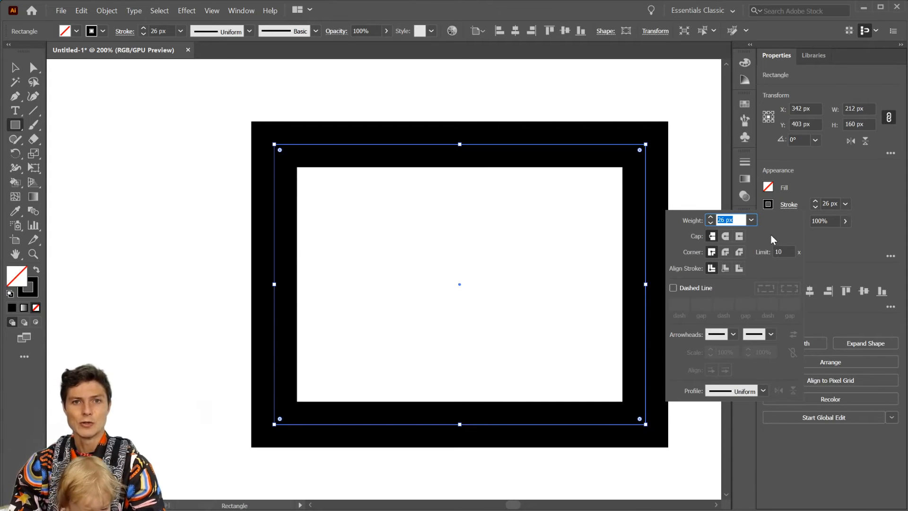
left_click(725, 253)
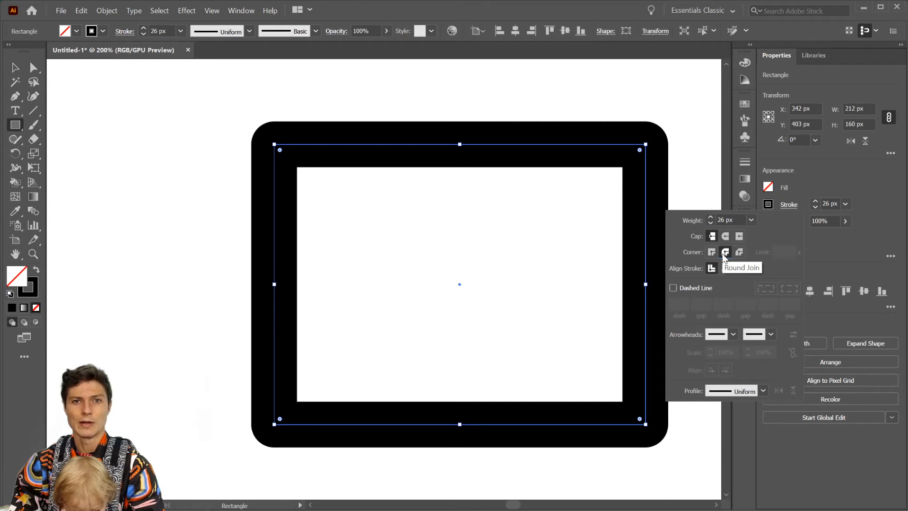
left_click(740, 253)
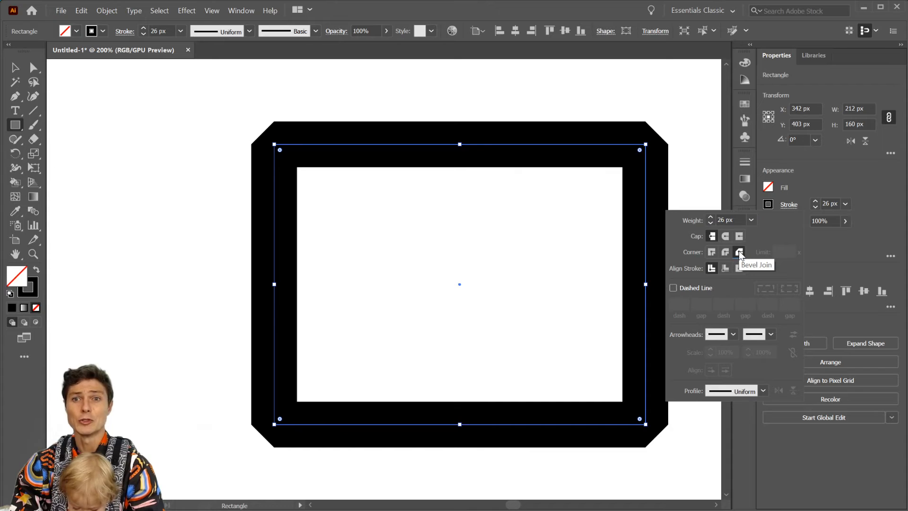
left_click(715, 251)
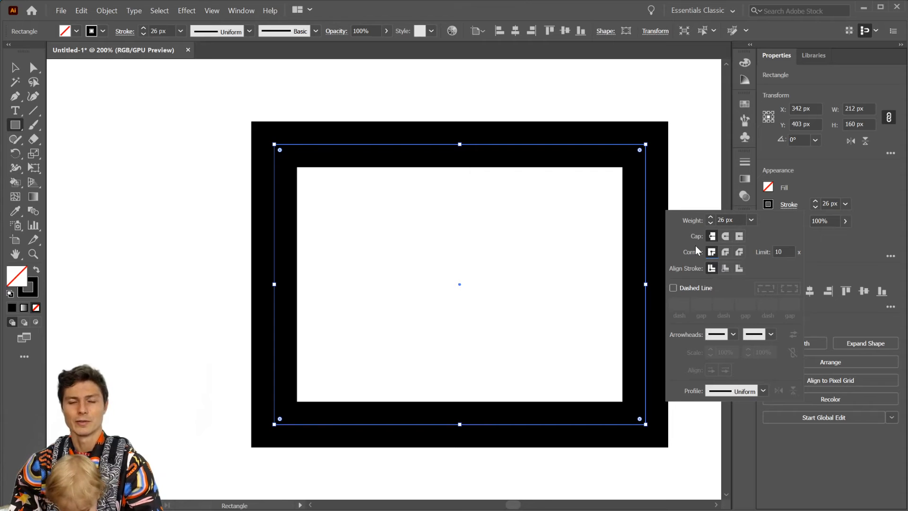
- Try aligning the rectangle's stroke to the inside and the outside, and return it to centre alignment
left_click(725, 268)
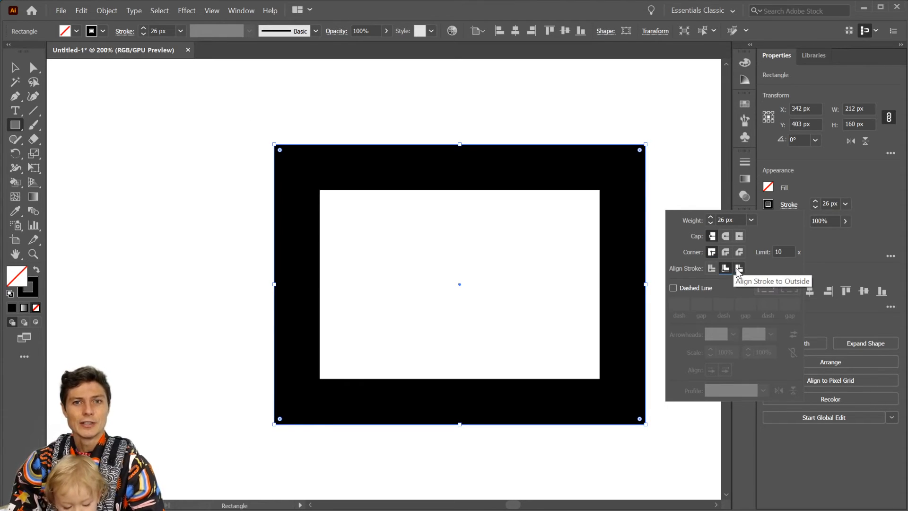
left_click(739, 269)
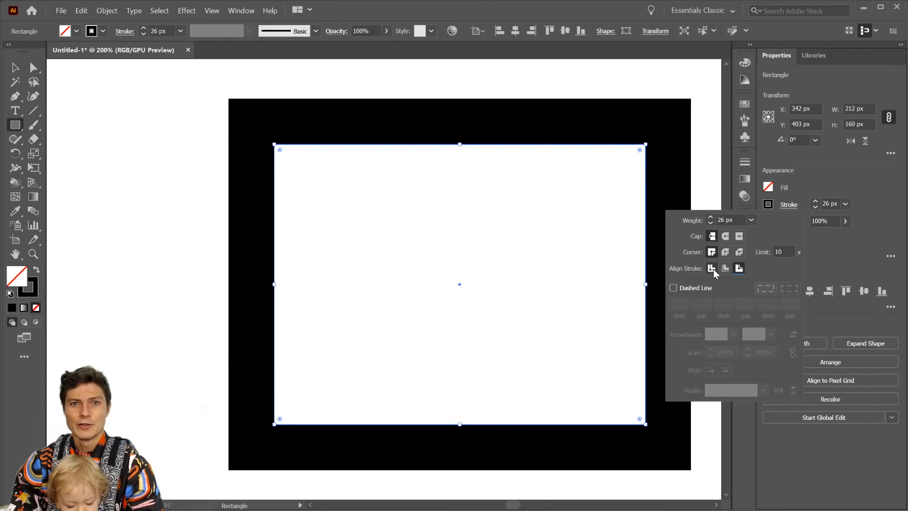
left_click(713, 269)
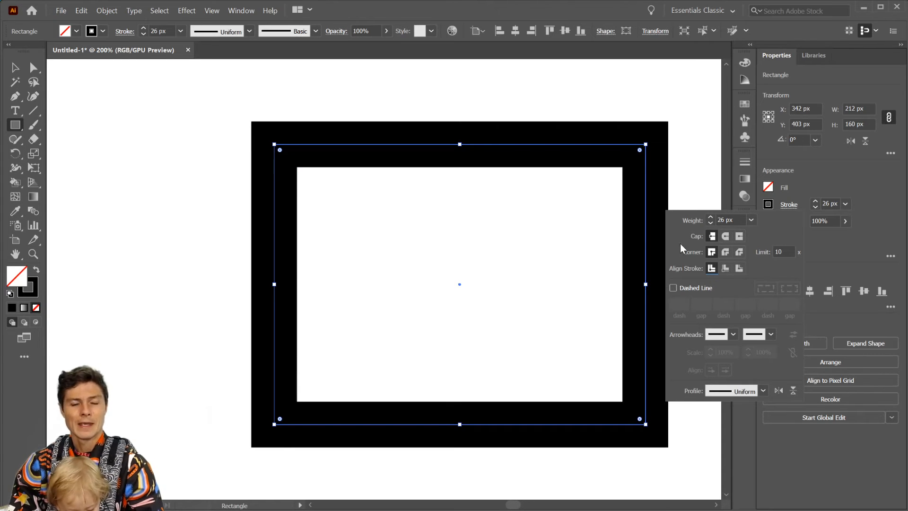
- Select the rectangle with the Selection tool and move it to about X 292 px, Y 396 px
key("b")
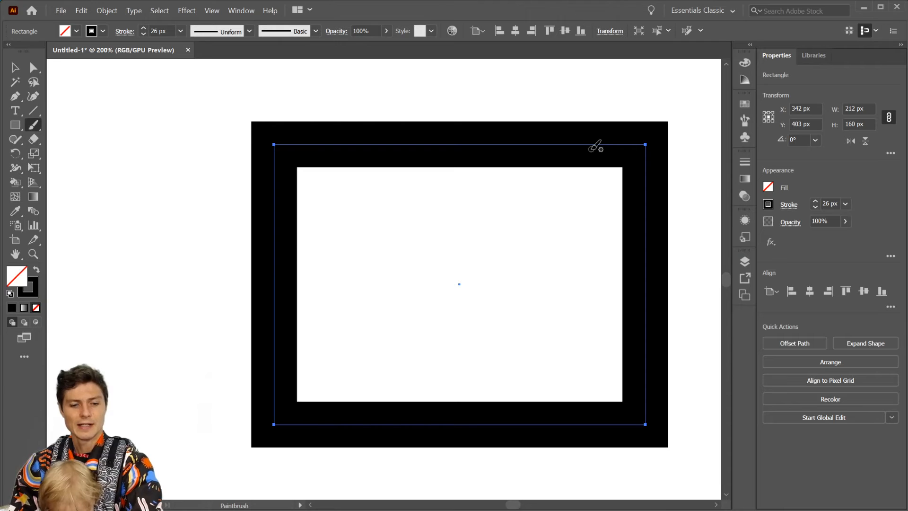
key("v")
left_click(583, 104)
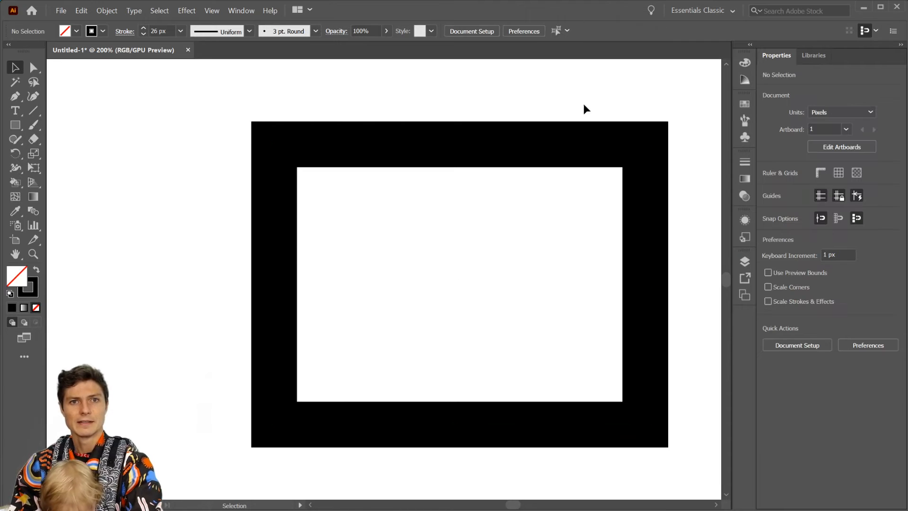
left_click(594, 143)
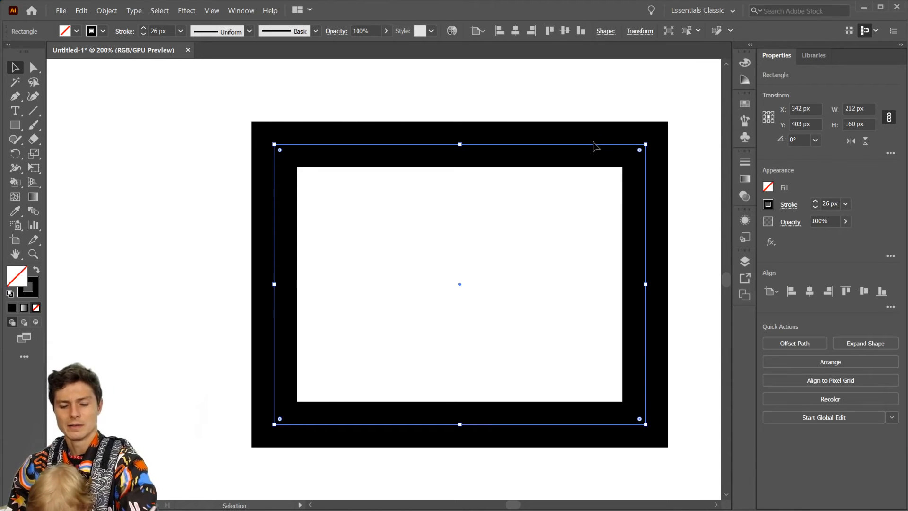
key("ctrl+1")
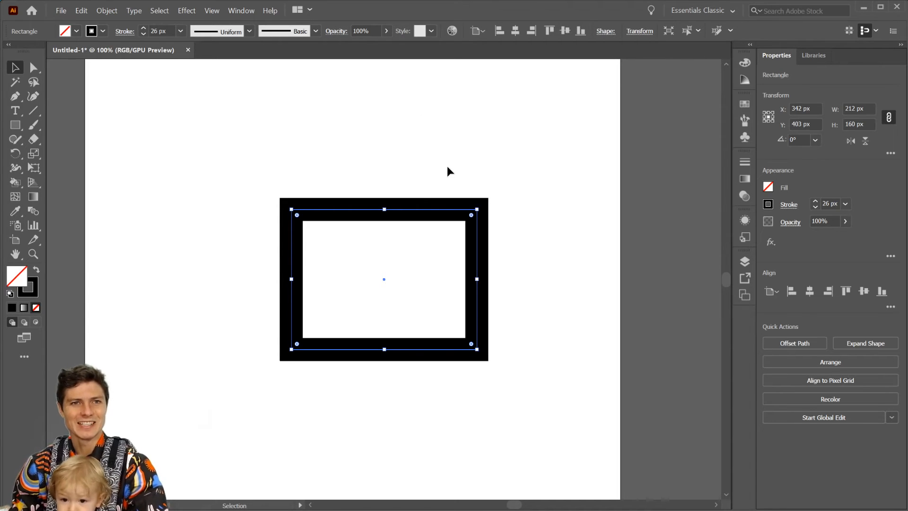
left_click_drag(418, 207, 373, 198)
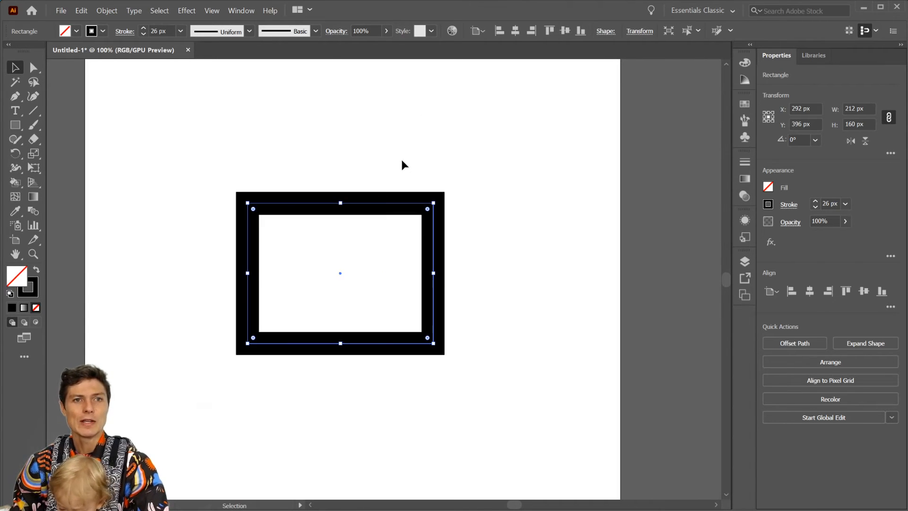
- Expand the rectangle's stroke into a filled shape, with only the Stroke option enabled
left_click(401, 164)
left_click(435, 238)
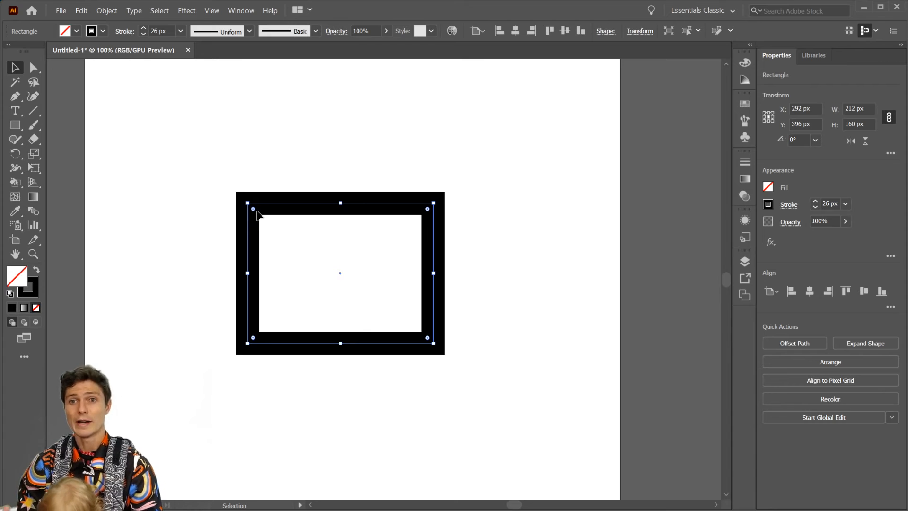
left_click(107, 11)
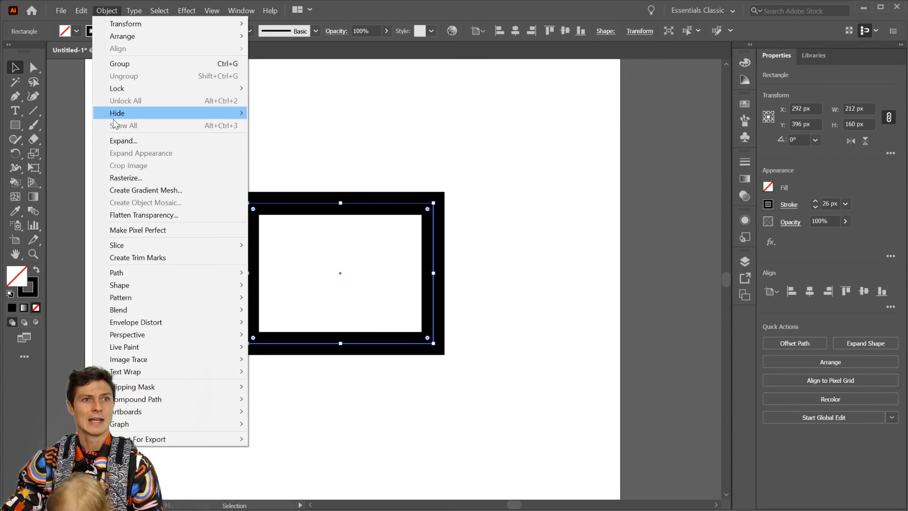
left_click(131, 140)
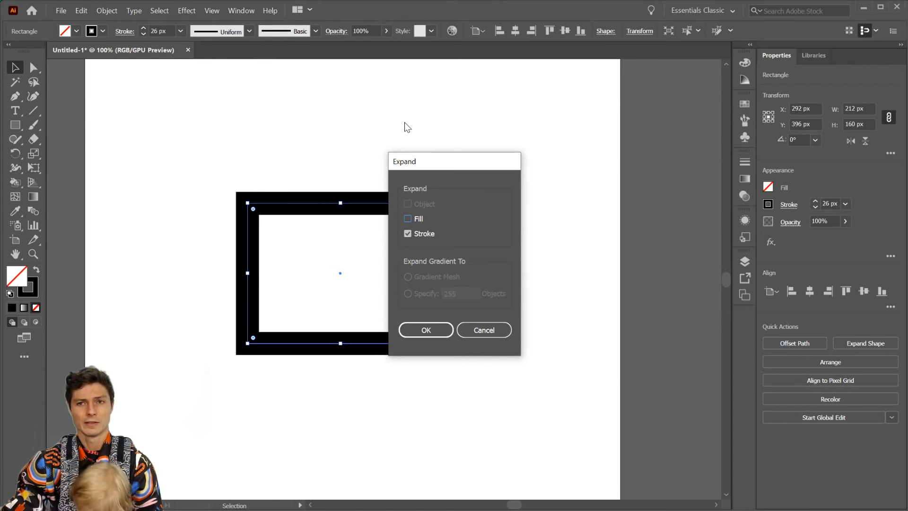
left_click(427, 332)
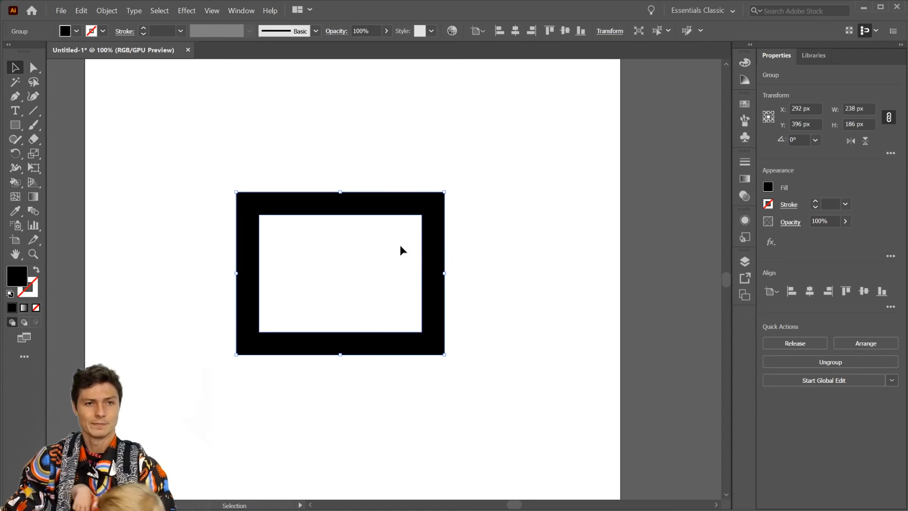
- Pull the expanded frame's outer top-left corner point outward with the Direct Selection tool, making the frame 251 by 198 px
key("a")
left_click(508, 179)
left_click(425, 212)
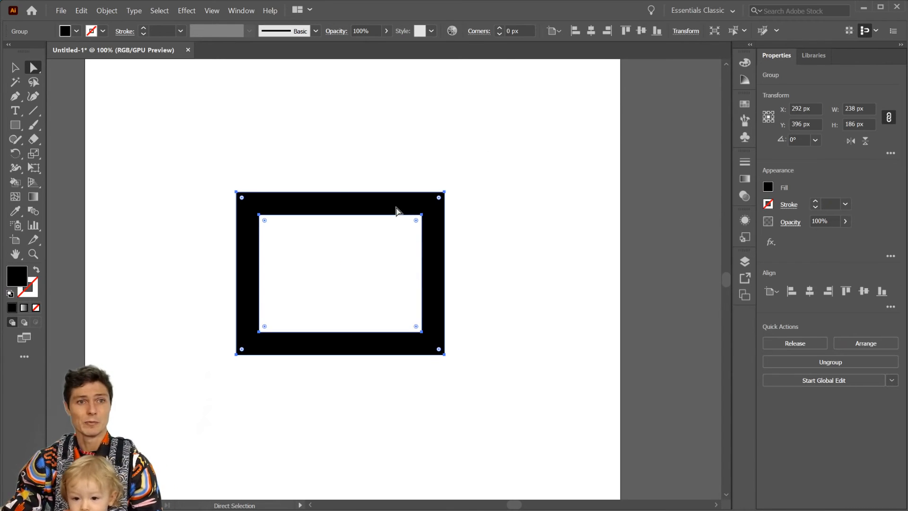
key("ctrl+plus")
key("ctrl+plus")
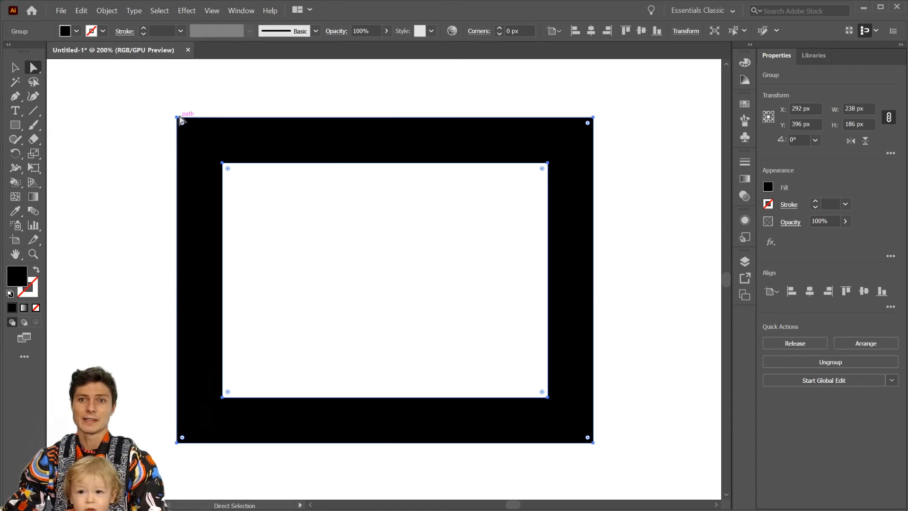
left_click(180, 120)
left_click_drag(179, 122, 140, 82)
left_click(150, 107)
left_click(450, 305)
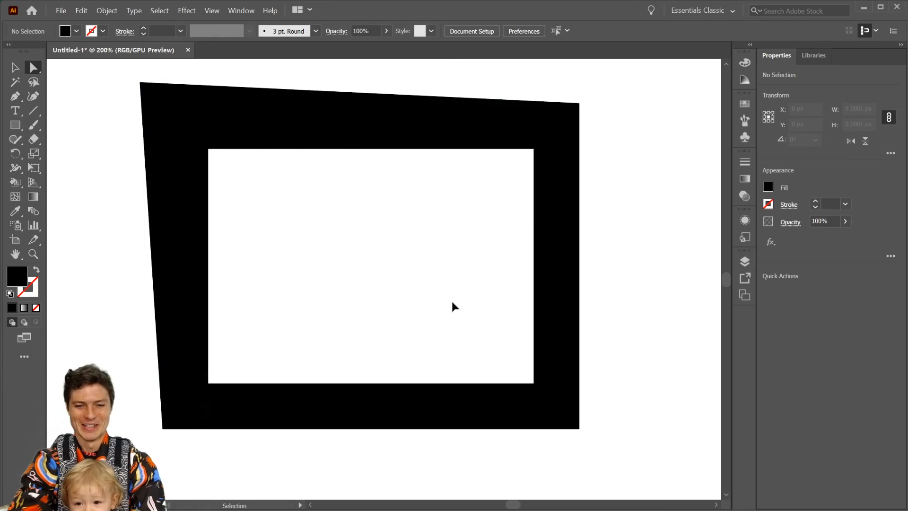
- Select the entire distorted frame and delete it from the artboard
key("ctrl+0")
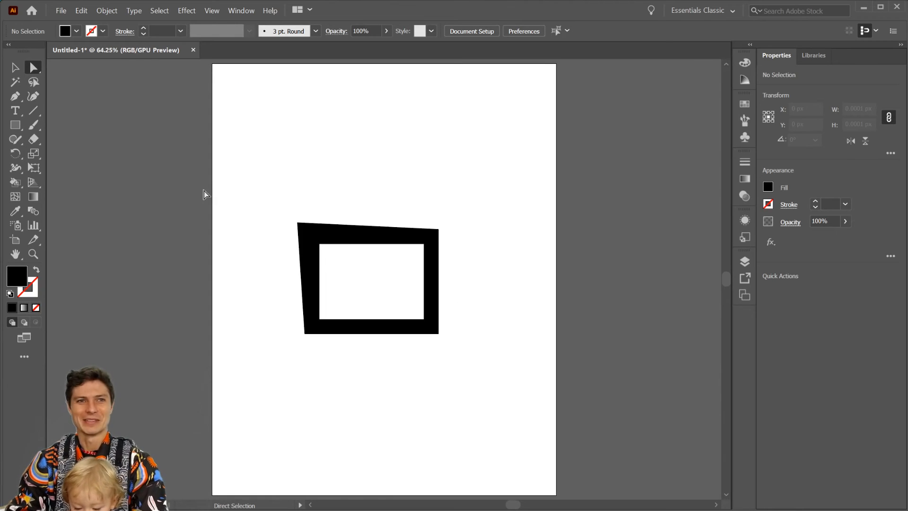
left_click_drag(248, 163, 488, 411)
key("Delete")
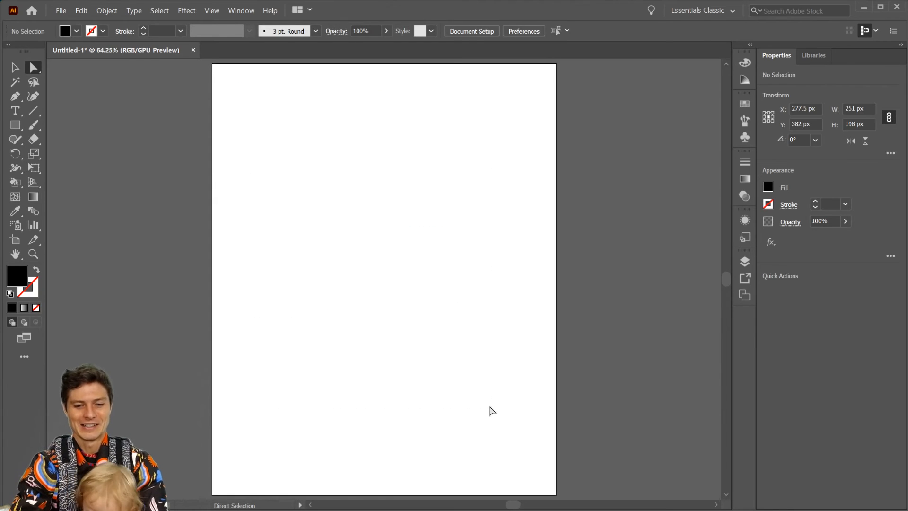
- Draw a circle 360 px in diameter with the Ellipse tool and move it to about X 295 px, Y 367 px
key("l")
left_click_drag(329, 173, 532, 375)
key("v")
left_click_drag(463, 248, 411, 244)
- Give the circle a black stroke with a weight of 7 px and set its fill to none
left_click(768, 204)
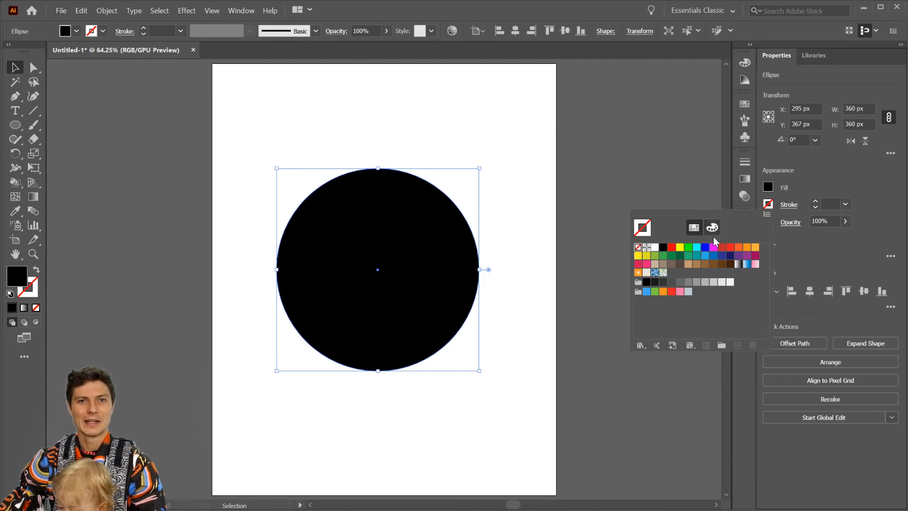
left_click(663, 247)
left_click(815, 200)
left_click(815, 200)
left_click(815, 201)
left_click(769, 187)
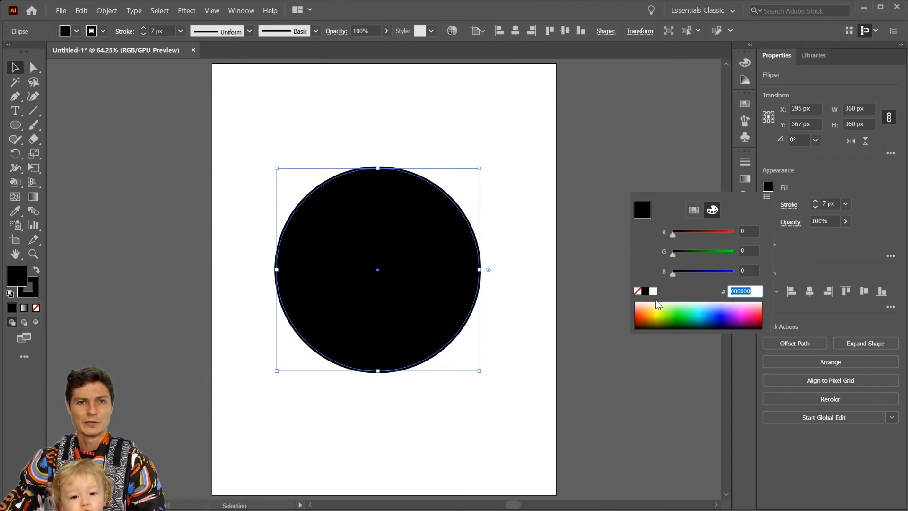
left_click(637, 291)
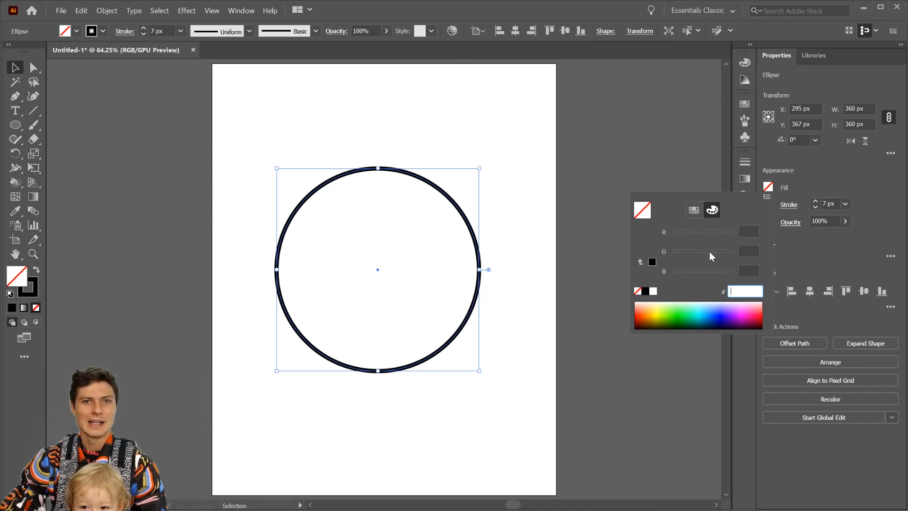
- Make the circle's stroke a dashed line with 12 px dashes and add a solid arrowhead at the start of the path
left_click(789, 203)
left_click(789, 205)
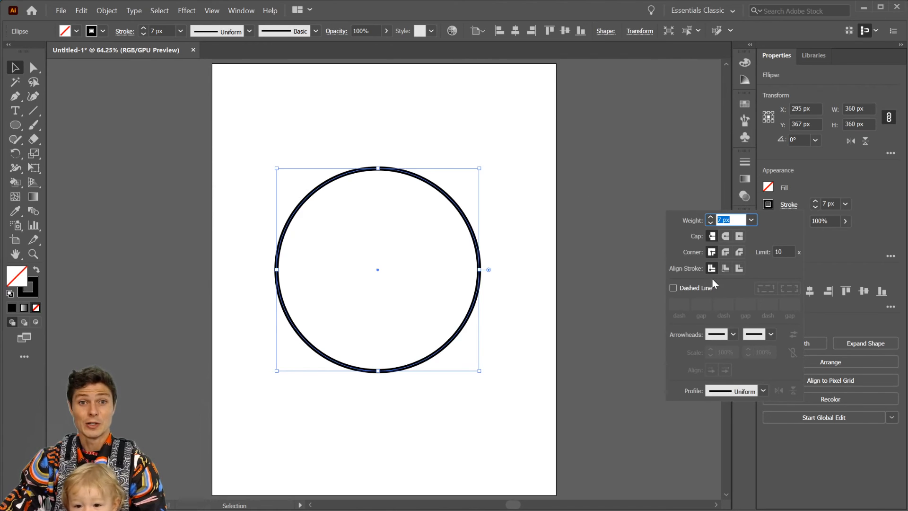
left_click(674, 288)
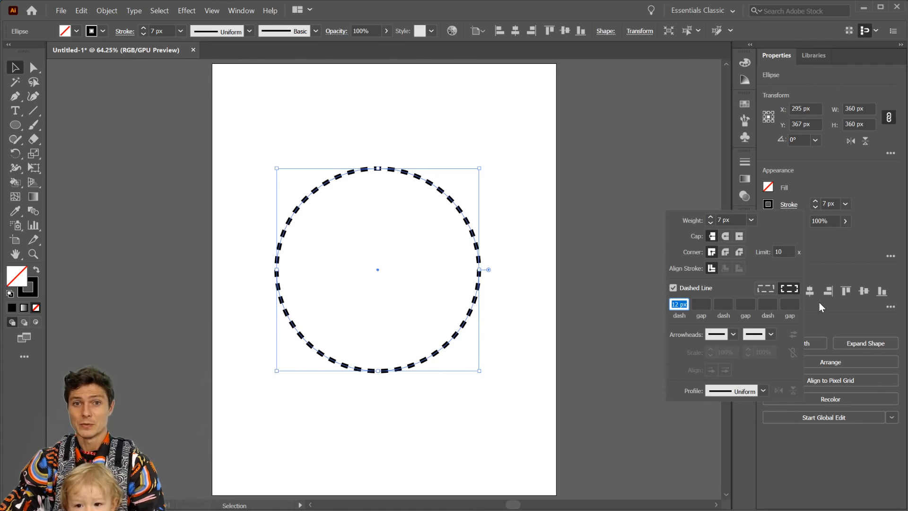
left_click(733, 335)
left_click(711, 368)
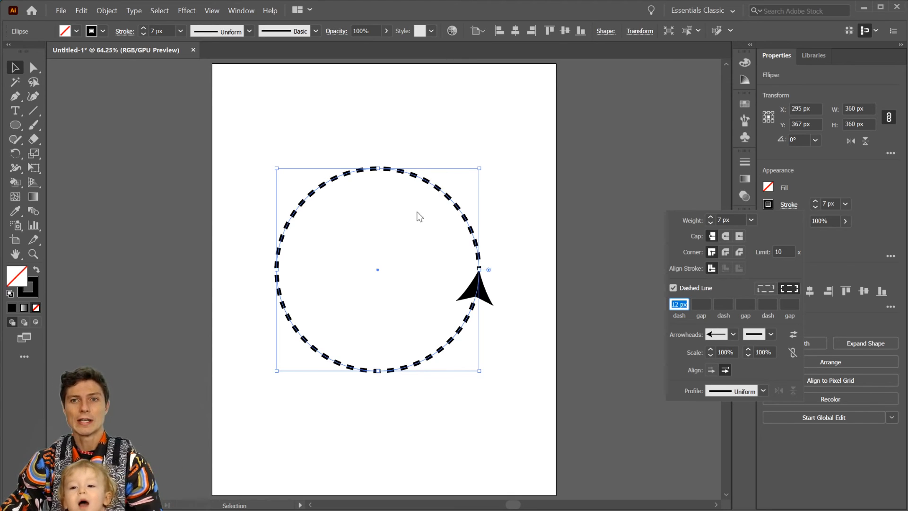
- Expand the dashed circle's appearance, and expand the result into filled shapes with the Fill and Stroke options enabled
left_click(110, 11)
left_click(110, 11)
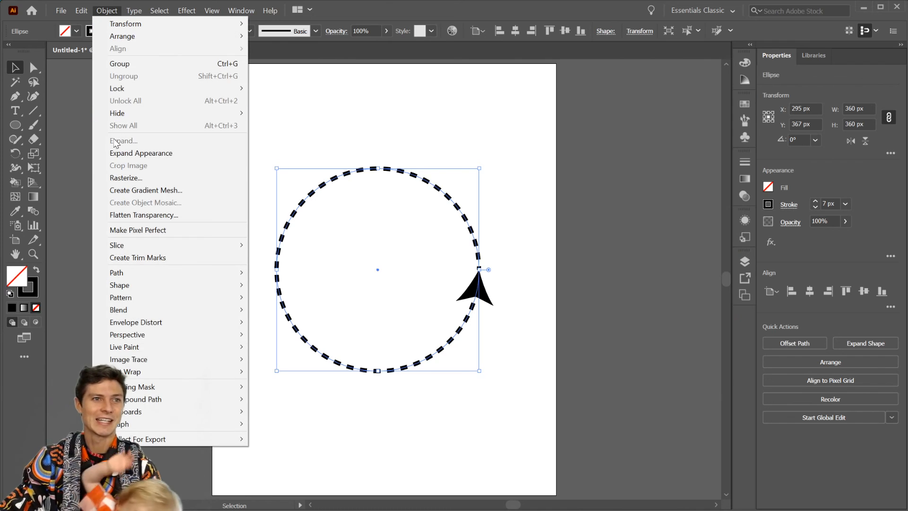
left_click(125, 152)
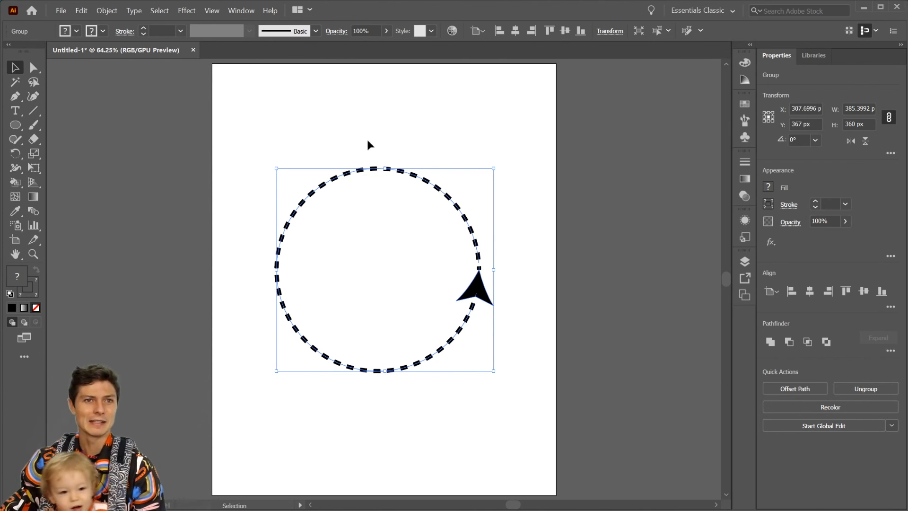
left_click(109, 10)
left_click(134, 142)
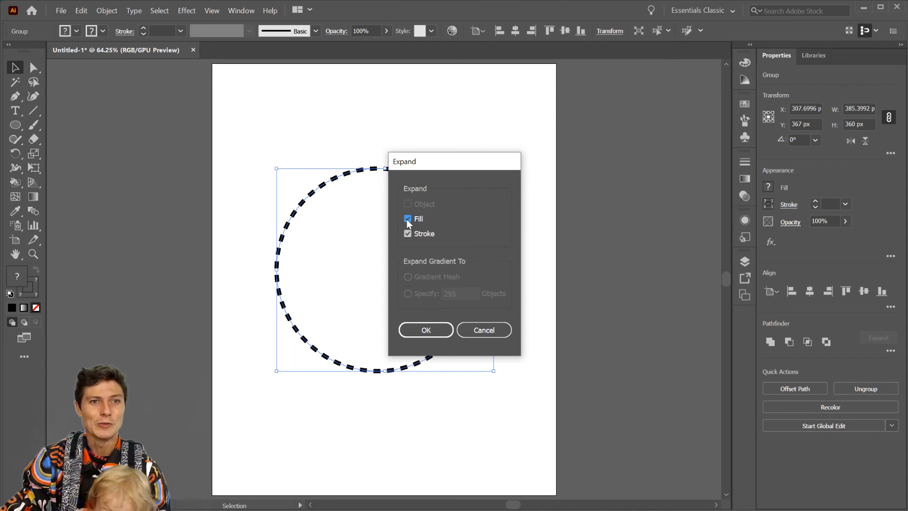
left_click(424, 329)
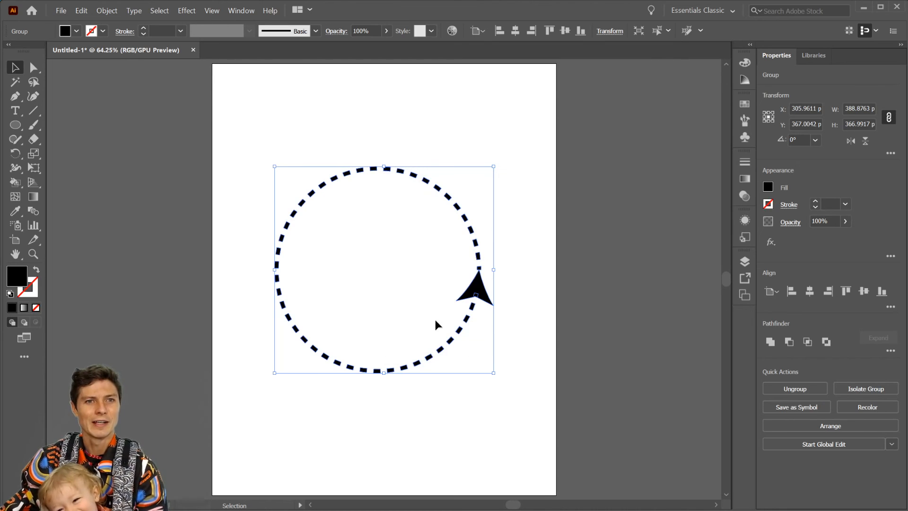
- Try moving the arrowhead away from the dashed circle with the Direct Selection tool, and undo the move
key("ctrl+equal")
key("ctrl+equal")
key("ctrl+equal")
key("ctrl+equal")
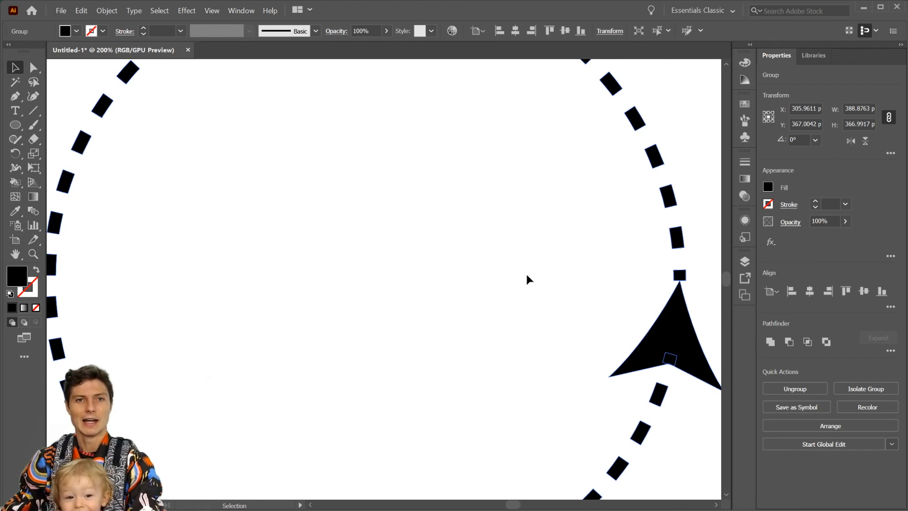
scroll(531, 300, "right", 5)
key("a")
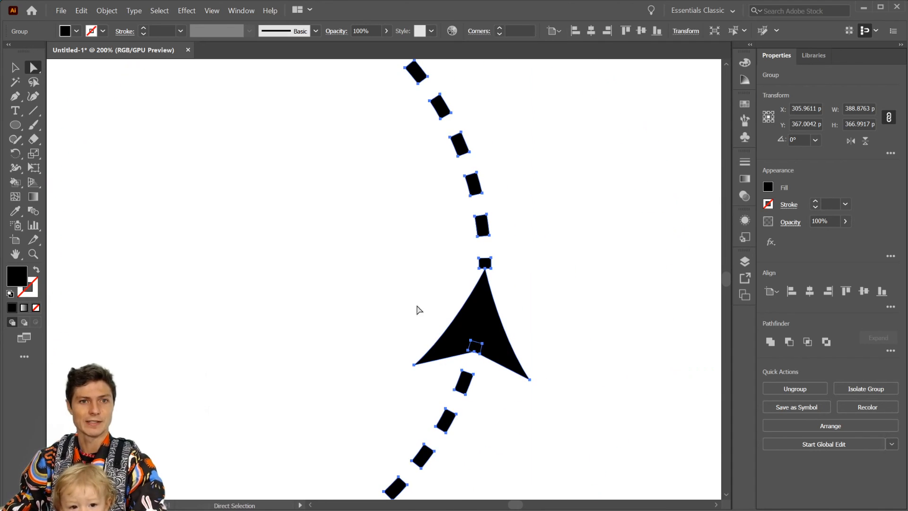
left_click(673, 227)
left_click_drag(492, 340, 604, 343)
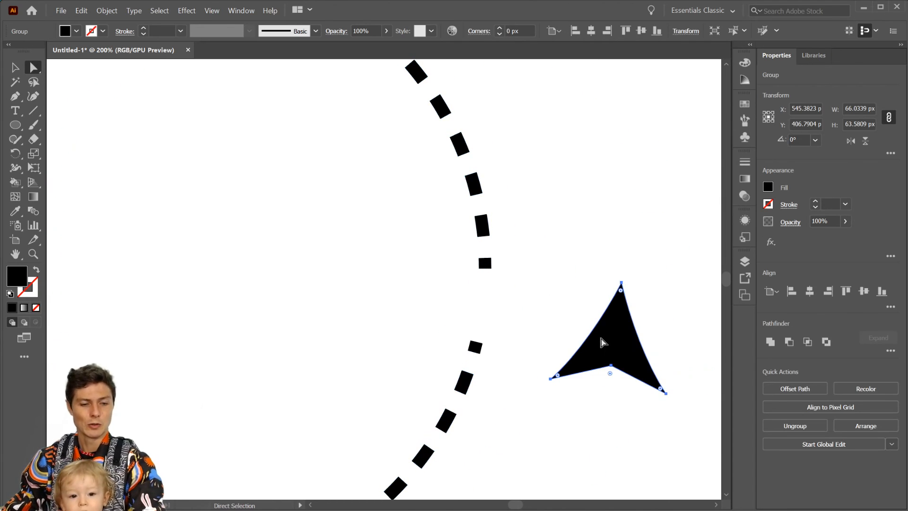
key("ctrl+z")
- Select the whole expanded circle group, including its dashes and arrowhead, with the Selection tool
left_click(495, 419)
key("v")
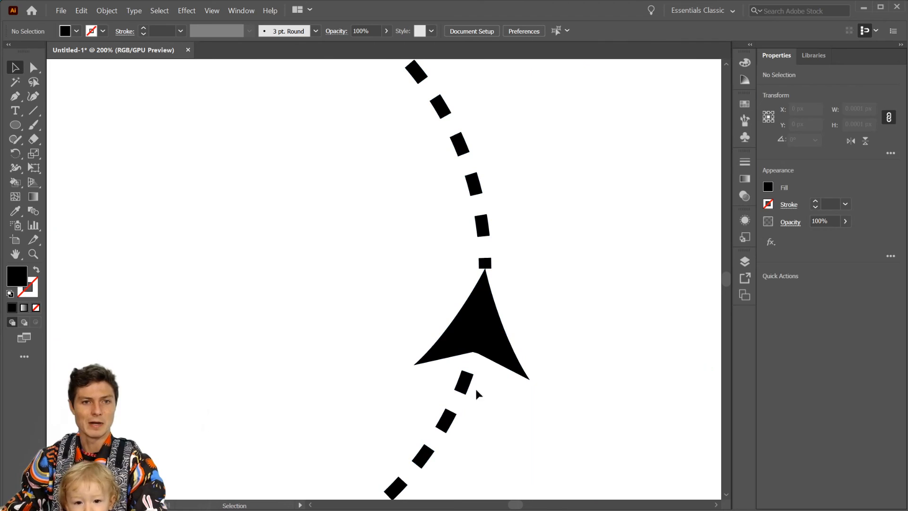
left_click(474, 377)
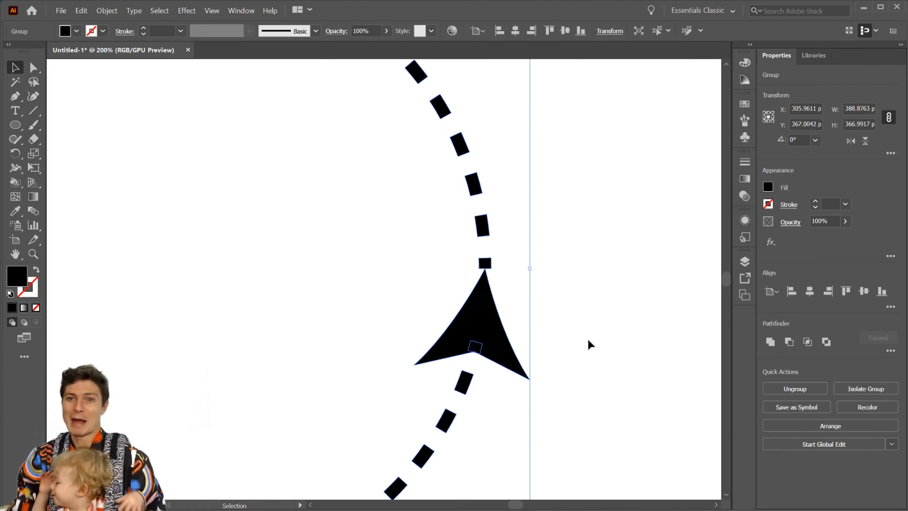
key("ctrl+minus")
key("ctrl+minus")
key("ctrl+minus")
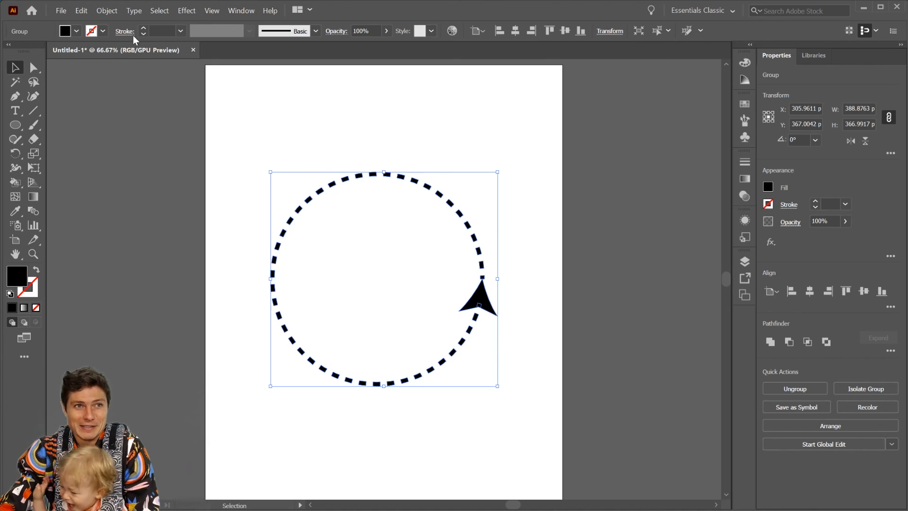
left_click(105, 11)
left_click(109, 12)
left_click(111, 12)
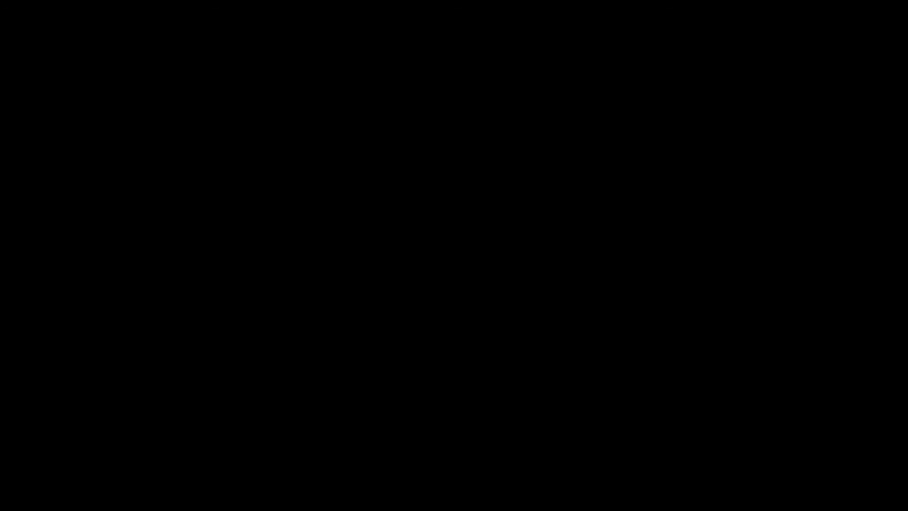